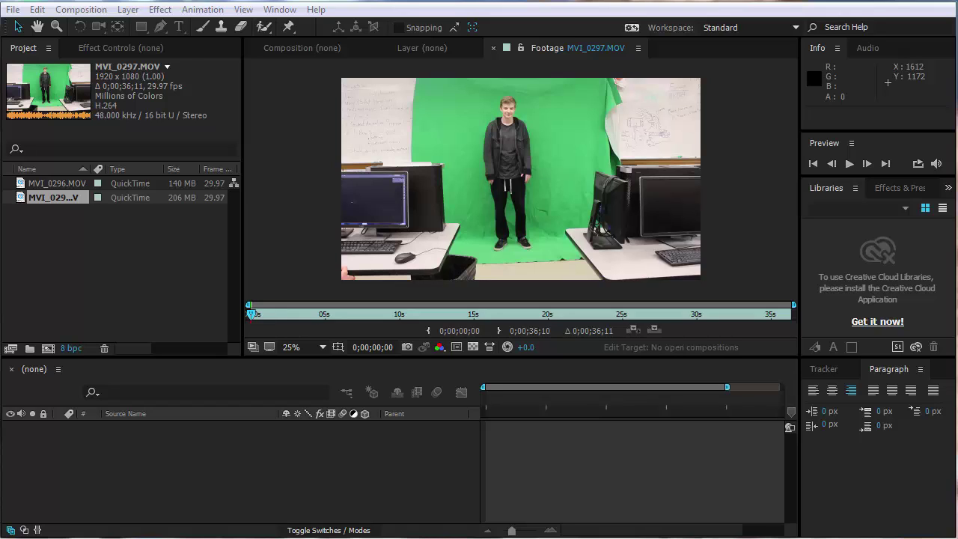
# Step: Preview the MVI_0296.MOV and MVI_0297.MOV green screen clips by scrubbing through their footage
pyautogui.doubleClick(75, 184)
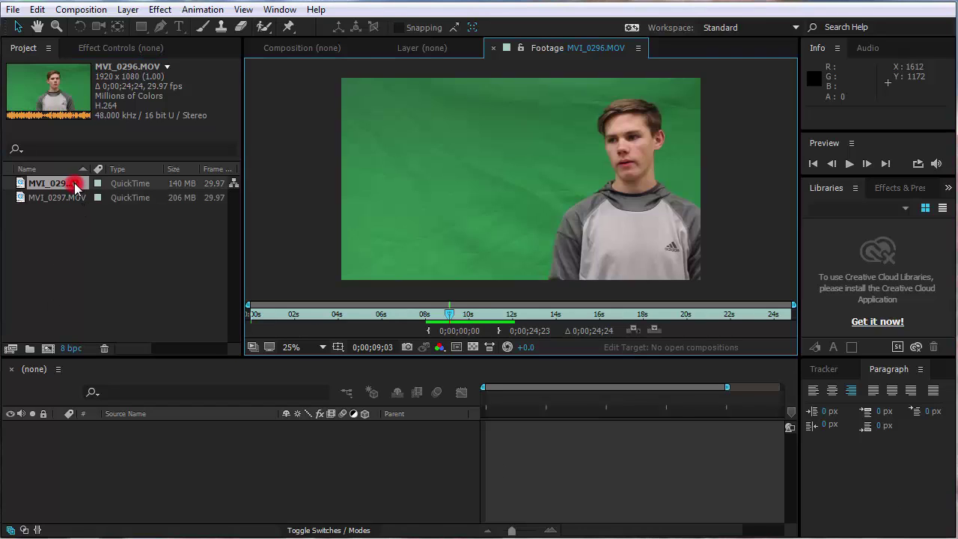
pyautogui.moveTo(448, 314); pyautogui.dragTo(468, 314)
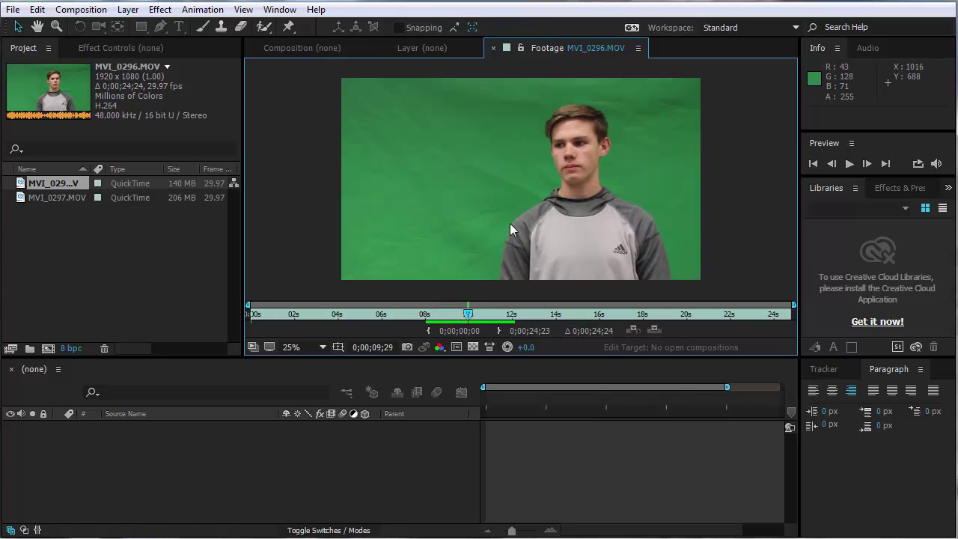
pyautogui.moveTo(468, 314); pyautogui.dragTo(409, 328)
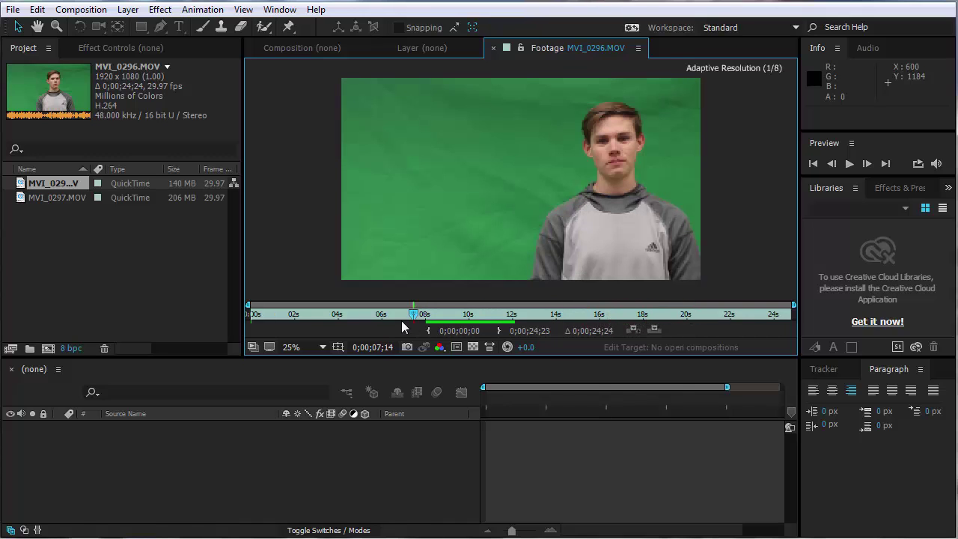
pyautogui.doubleClick(46, 196)
pyautogui.moveTo(288, 315); pyautogui.dragTo(417, 314)
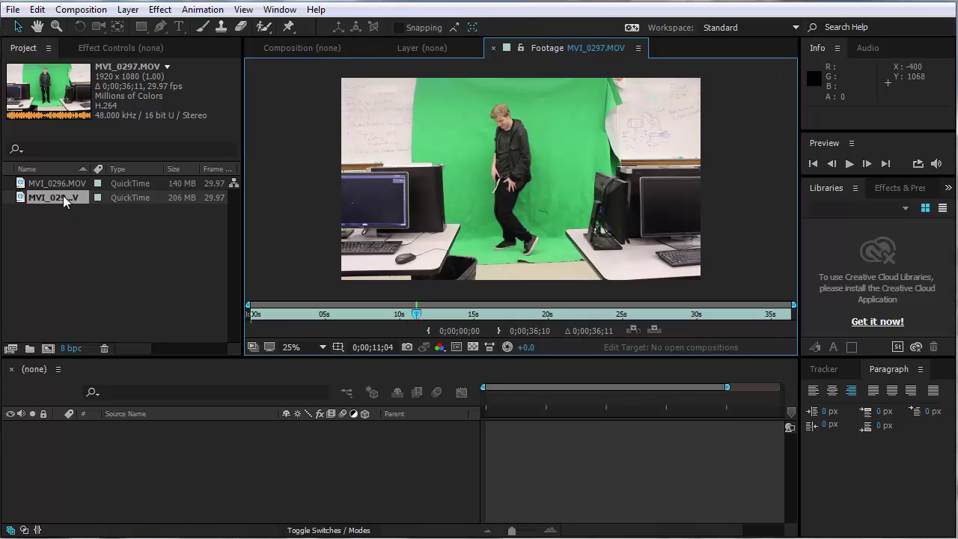
# Step: Create a composition from the MVI_0297.MOV clip and scrub through it, ending near the start at 0;00;00;28
pyautogui.moveTo(63, 196); pyautogui.dragTo(110, 439)
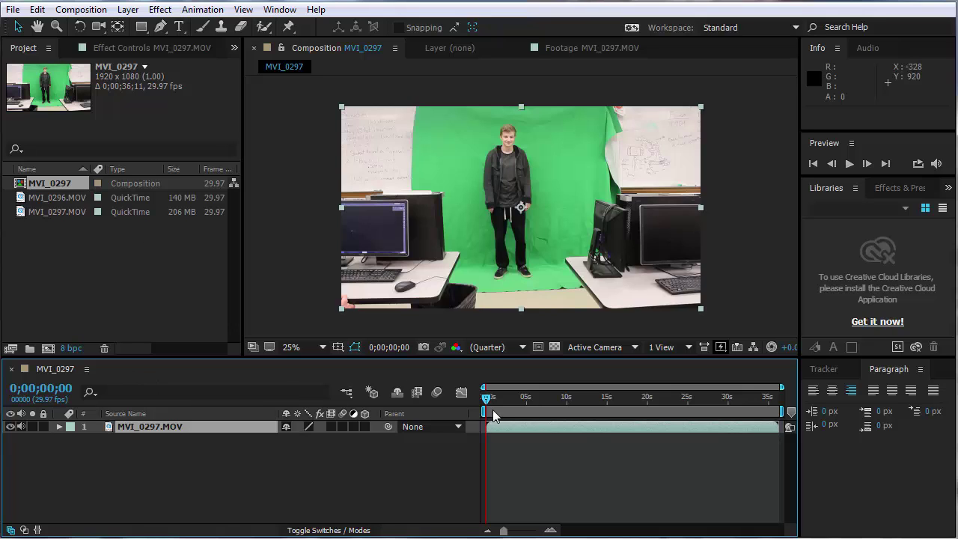
pyautogui.moveTo(488, 401); pyautogui.dragTo(522, 399)
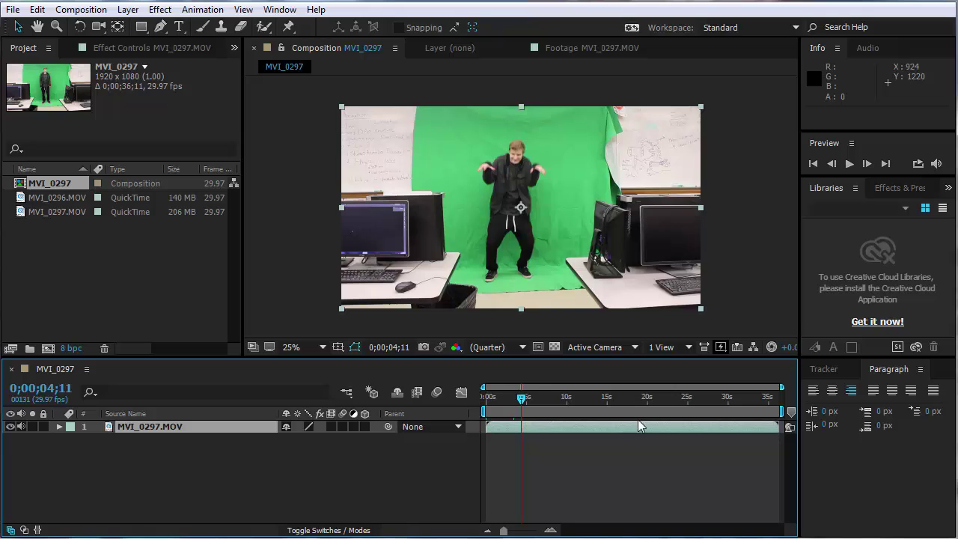
pyautogui.moveTo(509, 399); pyautogui.dragTo(483, 404)
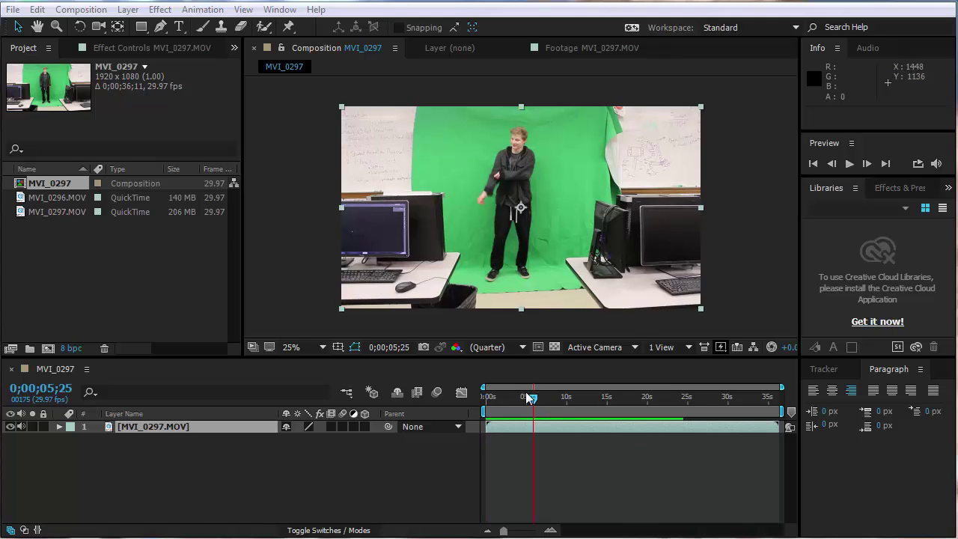
pyautogui.moveTo(528, 397); pyautogui.dragTo(492, 424)
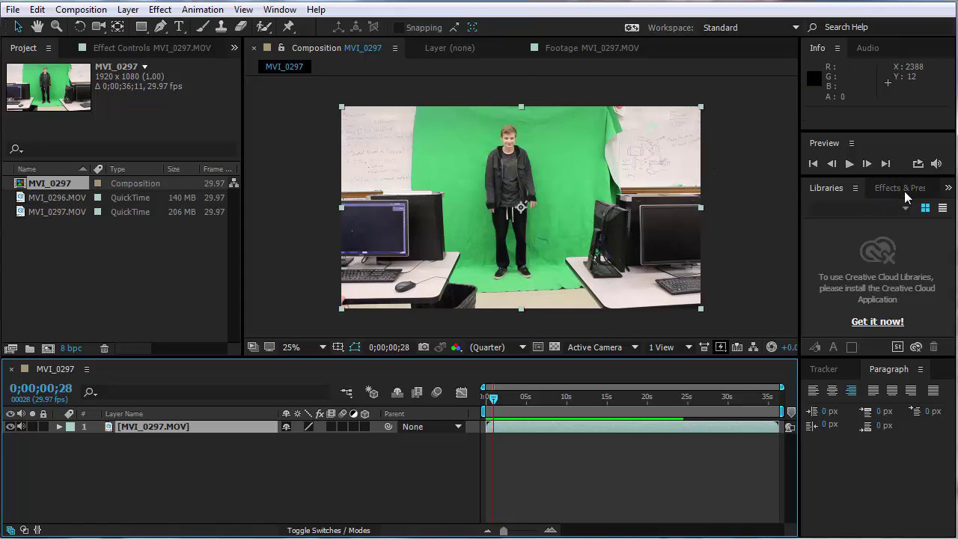
# Step: Search the effects for "key" and apply Keylight (1.2) to the MVI_0297.MOV layer
pyautogui.click(883, 188)
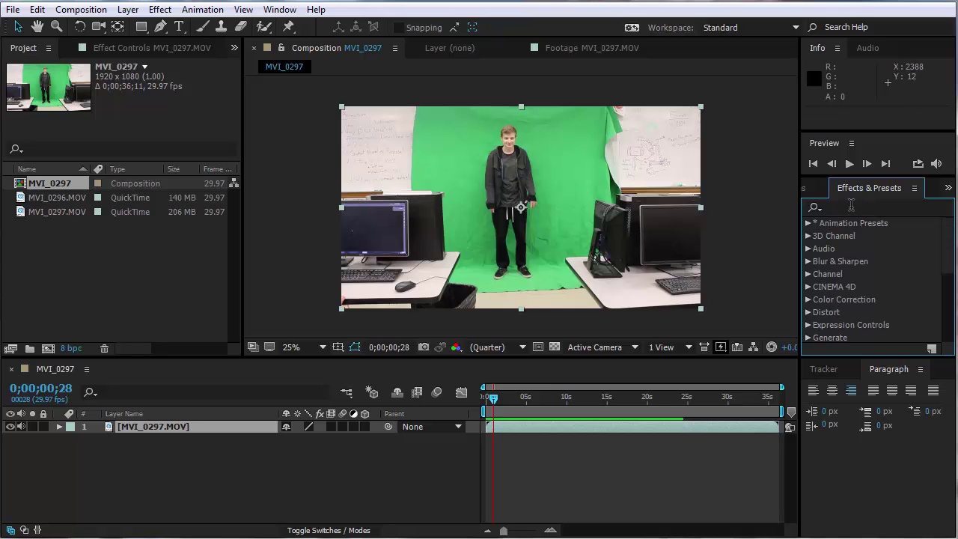
pyautogui.click(851, 205)
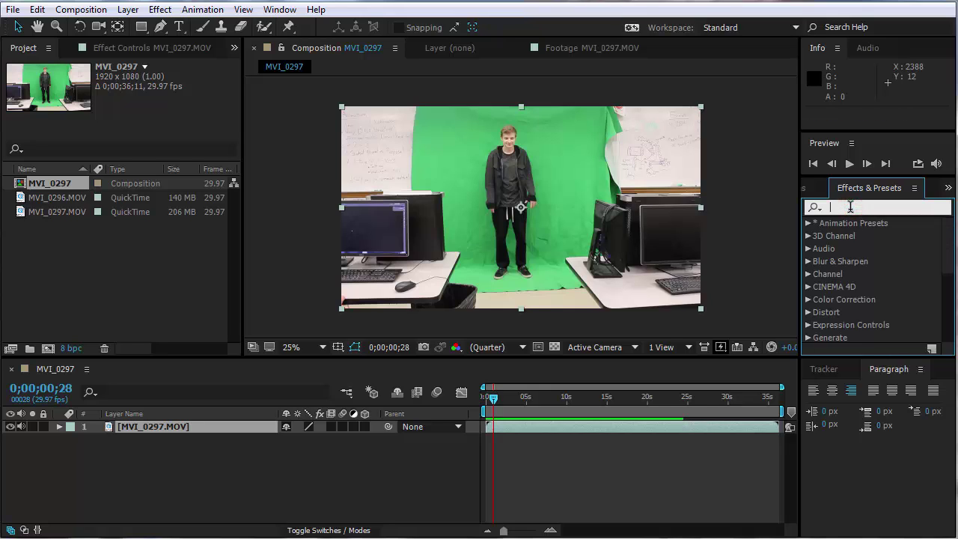
pyautogui.write('key')
pyautogui.scroll(-3, 878, 286)
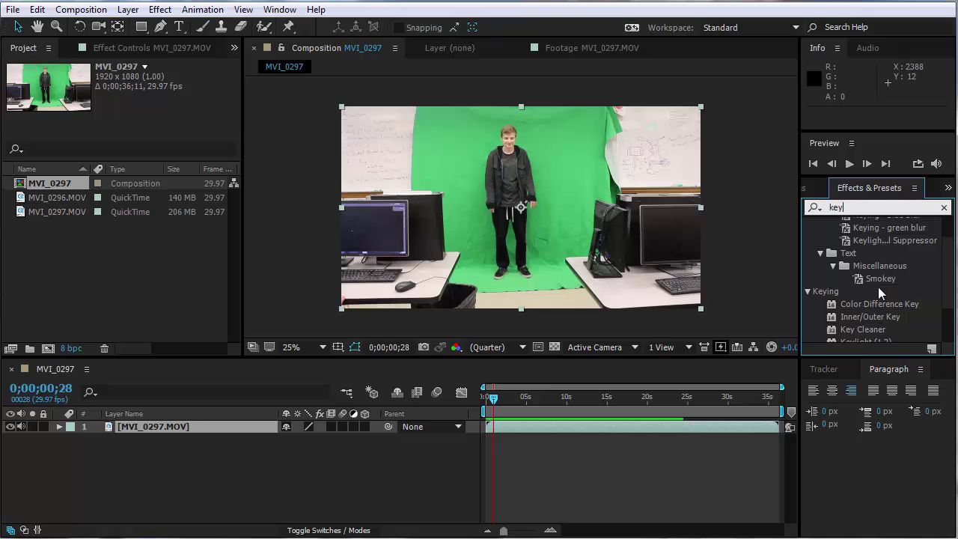
pyautogui.click(875, 307)
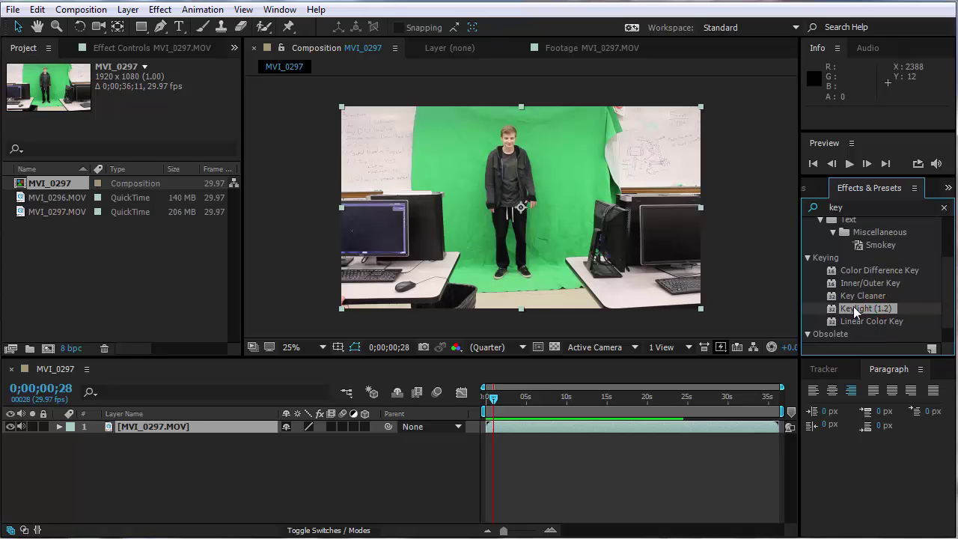
pyautogui.moveTo(853, 307); pyautogui.dragTo(566, 426)
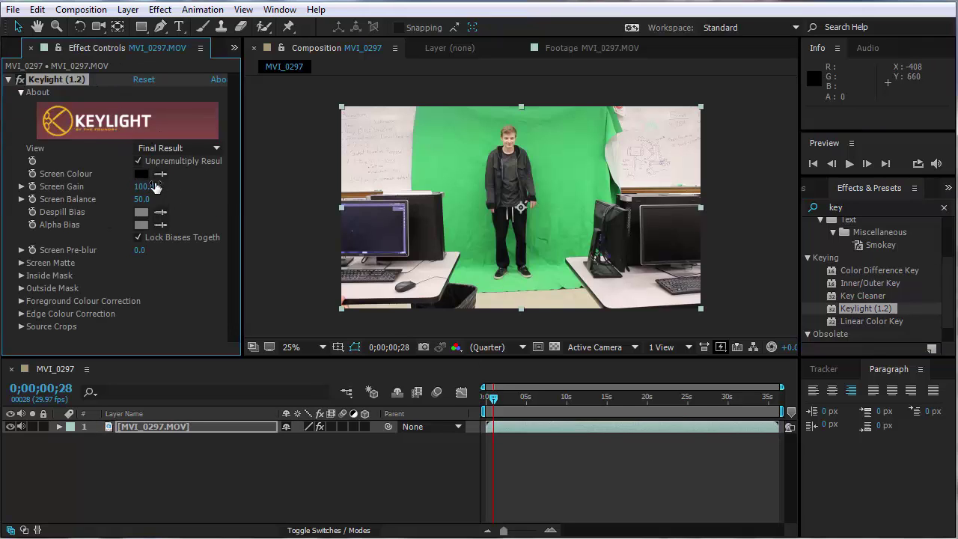
# Step: Sample the green backdrop beside the person as Keylight's Screen Colour and set the effect's view to Screen Matte
pyautogui.press('.')
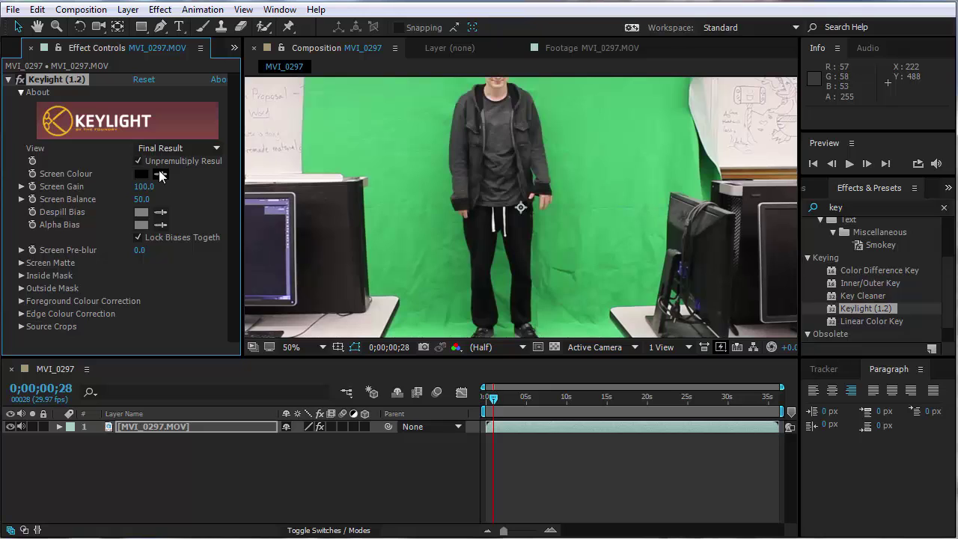
pyautogui.click(160, 172)
pyautogui.click(430, 149)
pyautogui.press('h')
pyautogui.moveTo(475, 187); pyautogui.dragTo(484, 262)
pyautogui.press('v')
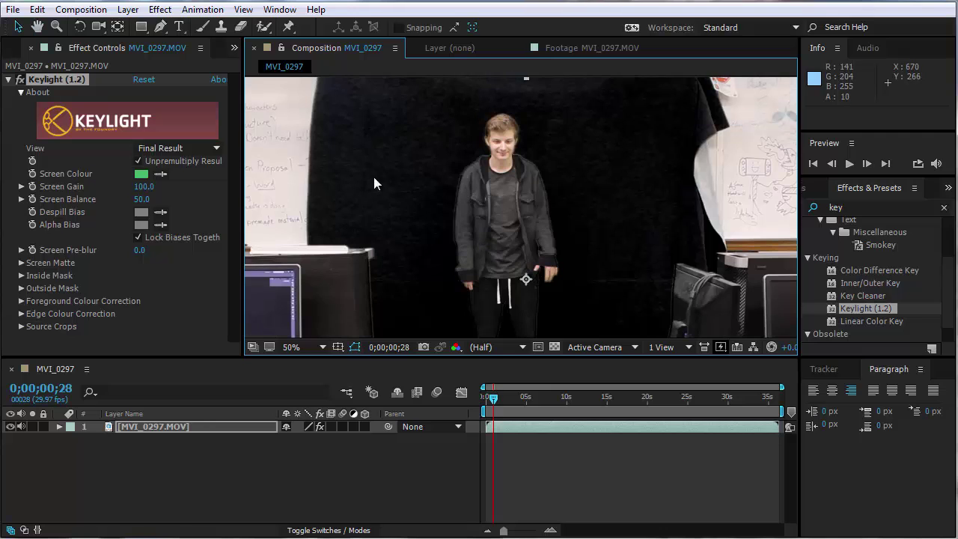
pyautogui.click(158, 151)
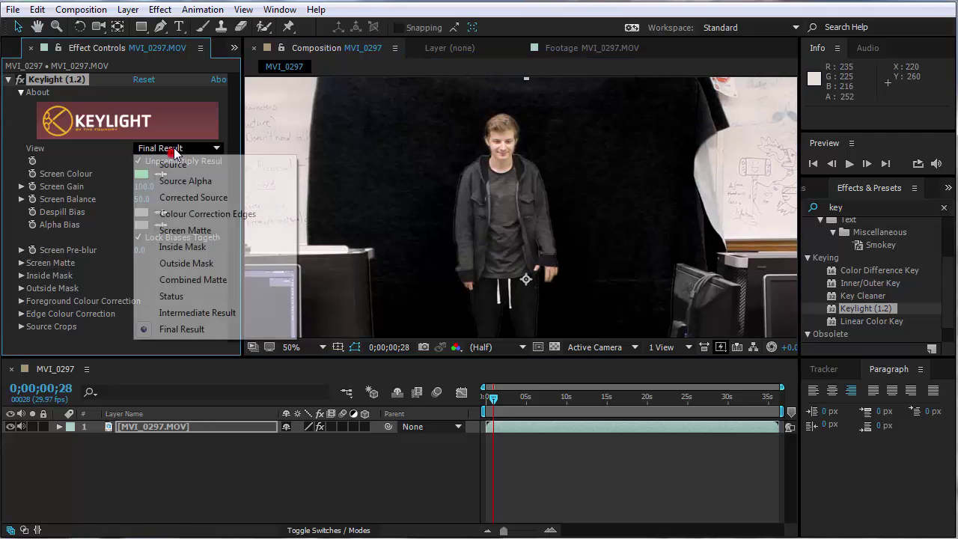
pyautogui.click(180, 231)
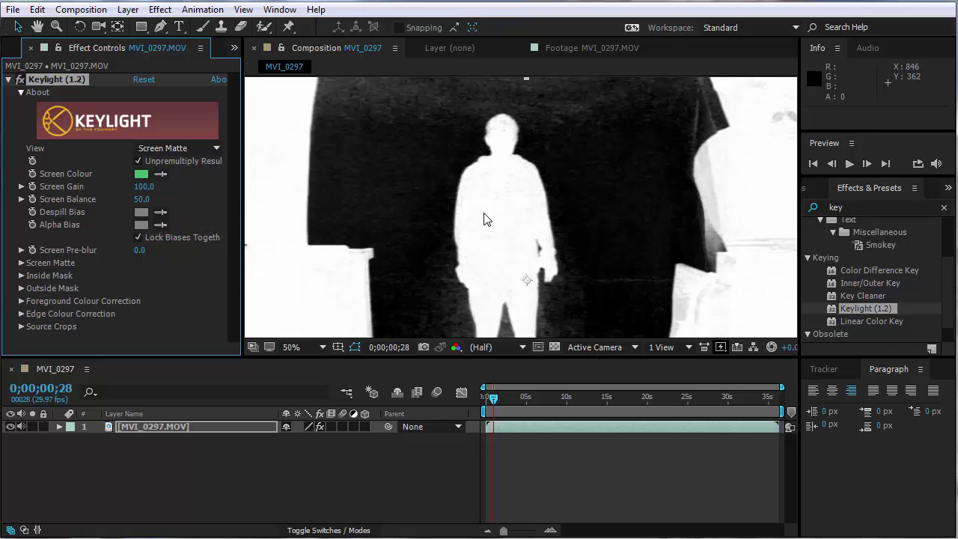
# Step: Examine the screen matte up close around the person's head and body and across the surrounding backdrop
pyautogui.scroll(2, 491, 185)
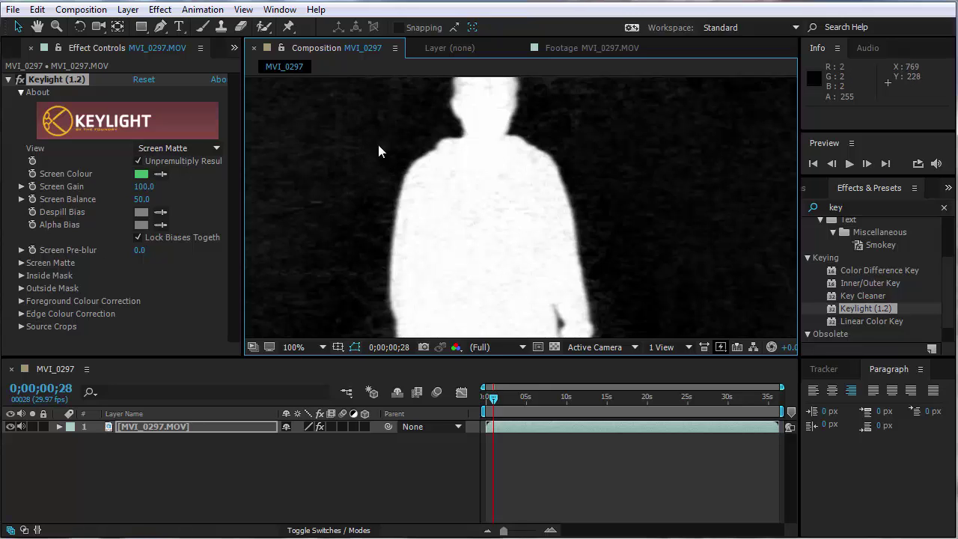
pyautogui.press('h')
pyautogui.moveTo(342, 156); pyautogui.dragTo(391, 149)
pyautogui.press('v')
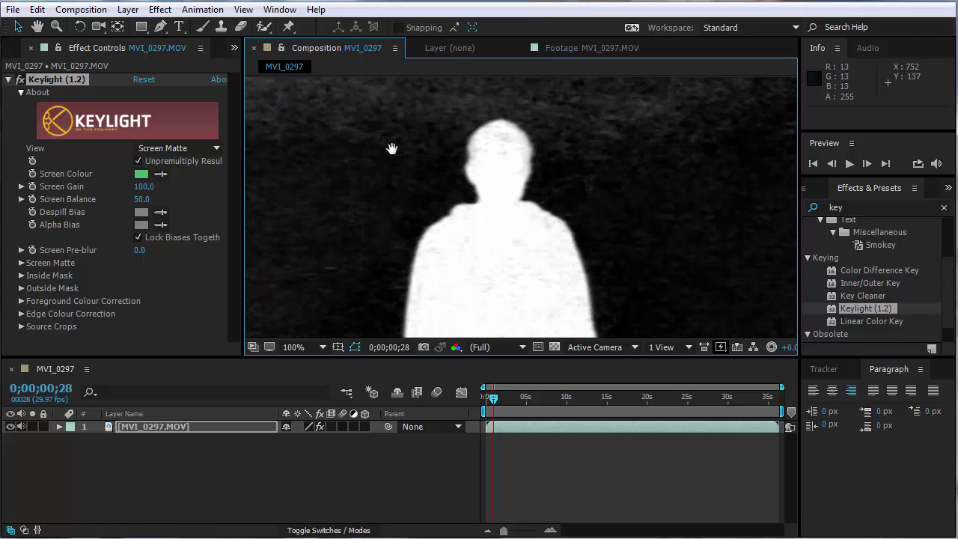
pyautogui.scroll(1, 393, 149)
pyautogui.scroll(-1, 392, 149)
pyautogui.scroll(-2, 392, 149)
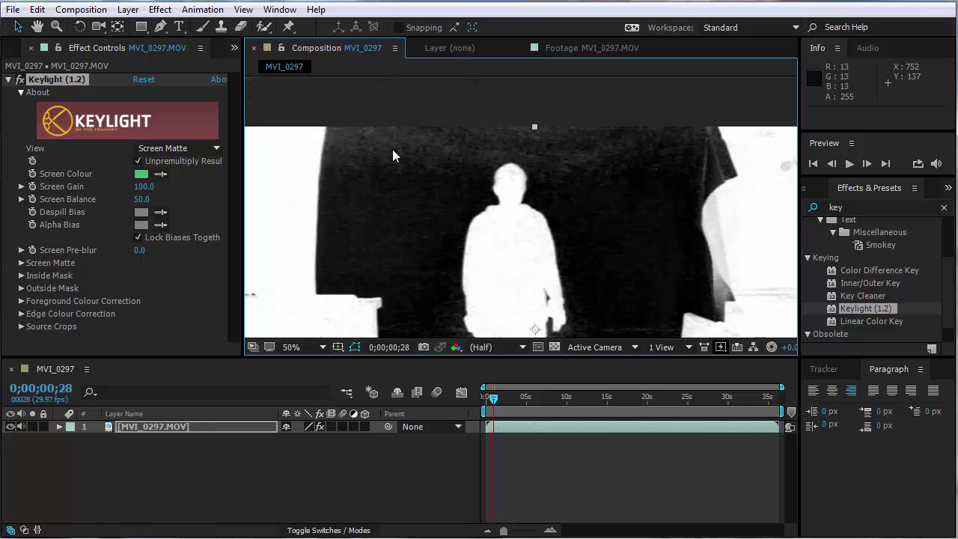
pyautogui.moveTo(392, 135); pyautogui.dragTo(391, 122)
pyautogui.press('v')
pyautogui.moveTo(381, 180); pyautogui.dragTo(370, 149)
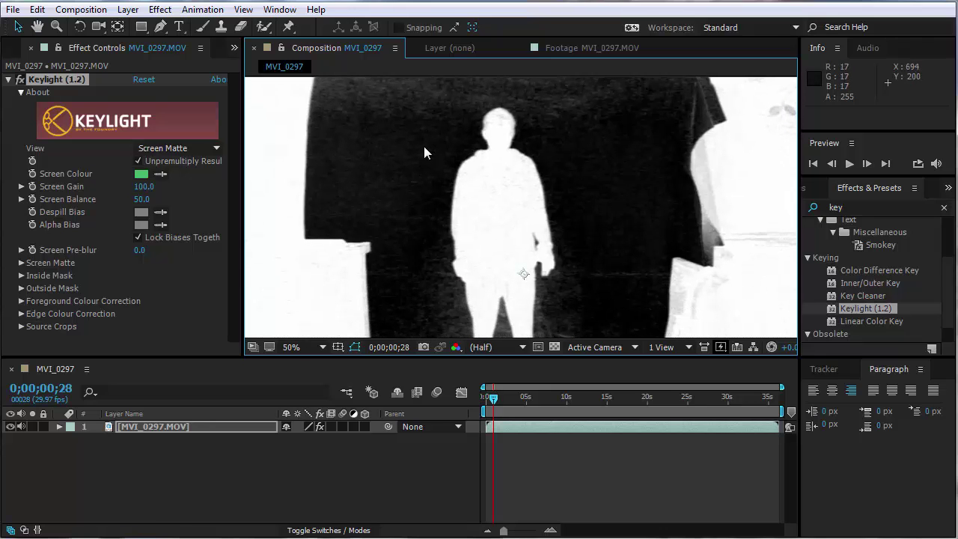
pyautogui.press('/')
pyautogui.moveTo(422, 182); pyautogui.dragTo(445, 267)
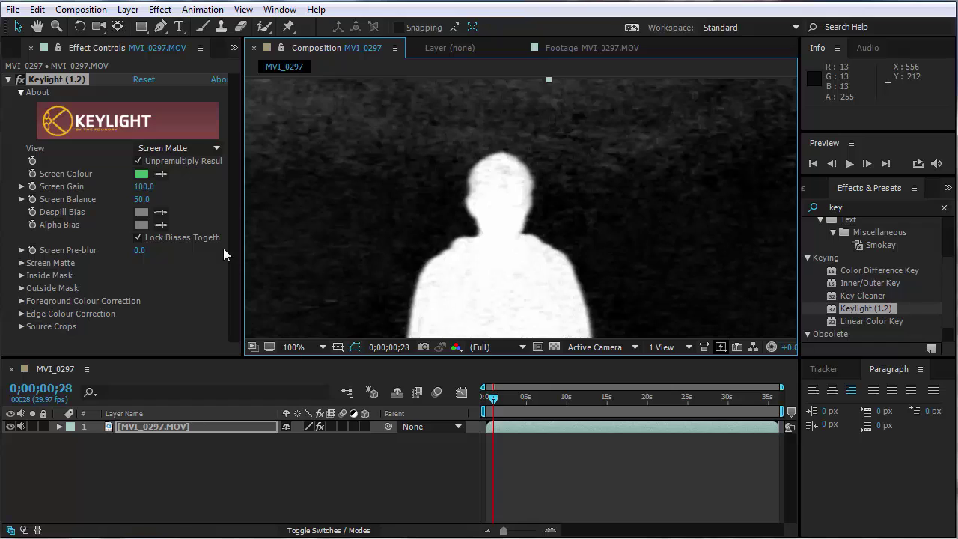
# Step: In Keylight's Screen Matte settings, set Clip Black to 31 and Clip White to 66
pyautogui.click(21, 263)
pyautogui.scroll(-3, 142, 258)
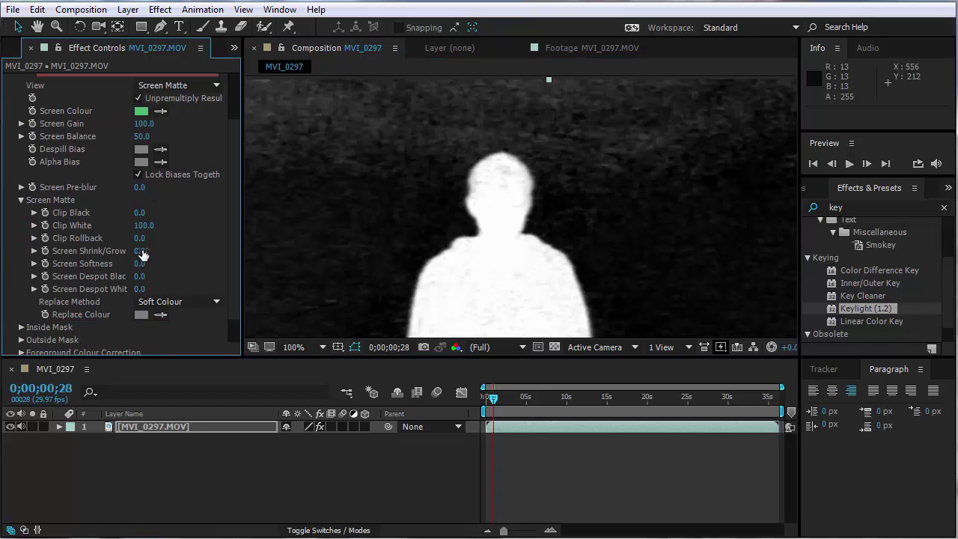
pyautogui.moveTo(139, 218); pyautogui.dragTo(157, 219)
pyautogui.scroll(-2, 468, 202)
pyautogui.press('h')
pyautogui.moveTo(457, 174); pyautogui.dragTo(438, 119)
pyautogui.press('v')
pyautogui.click(142, 212)
pyautogui.moveTo(142, 213); pyautogui.dragTo(158, 240)
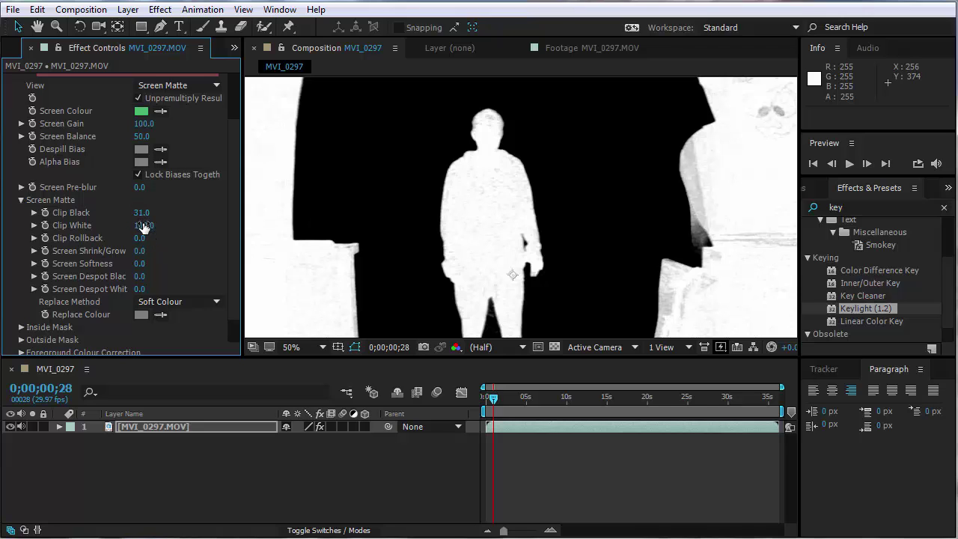
pyautogui.moveTo(143, 224); pyautogui.dragTo(235, 242)
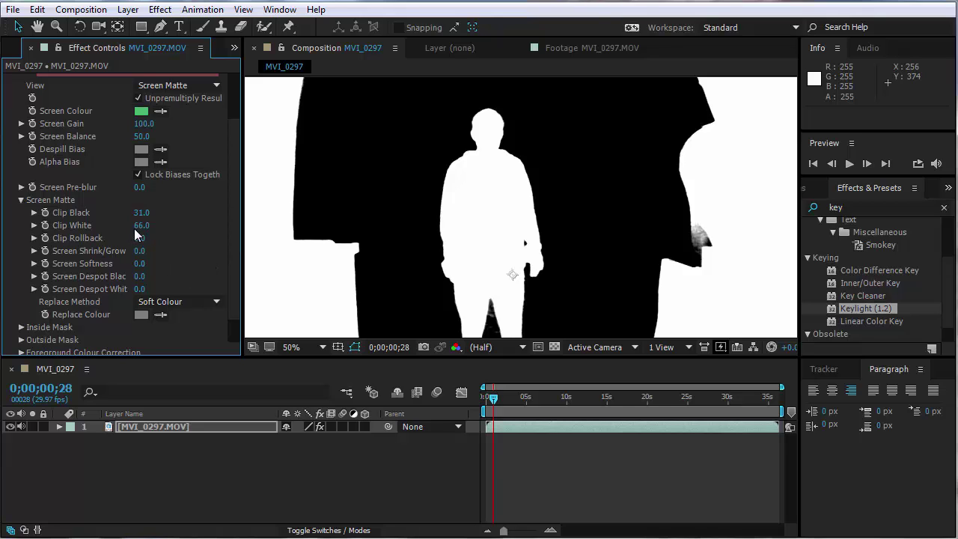
# Step: Set Clip Rollback to 1.1 and switch the composition's fast previews to Off (Final Quality)
pyautogui.moveTo(139, 237)
pyautogui.mouseDown()
pyautogui.moveTo(153, 238)
pyautogui.moveTo(142, 238)
pyautogui.mouseUp()
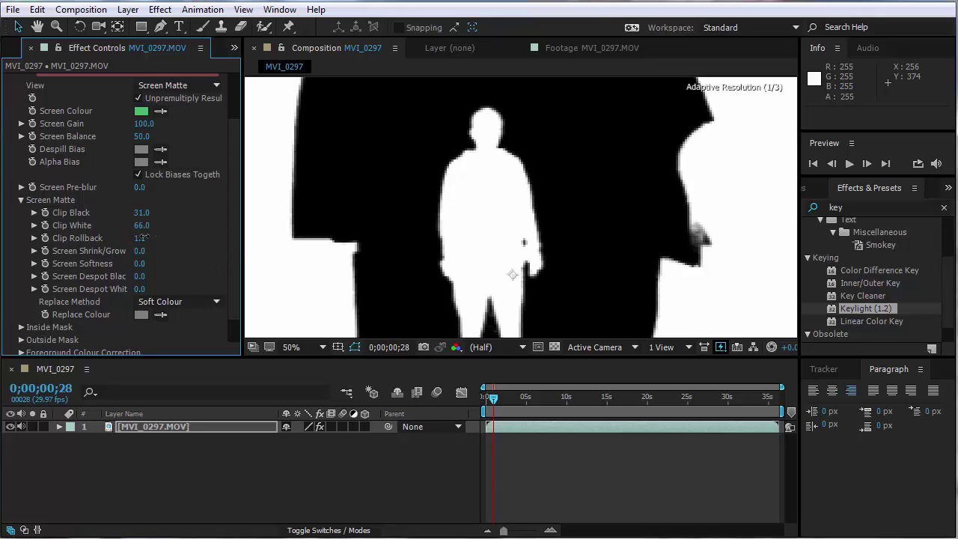
pyautogui.click(721, 347)
pyautogui.click(747, 365)
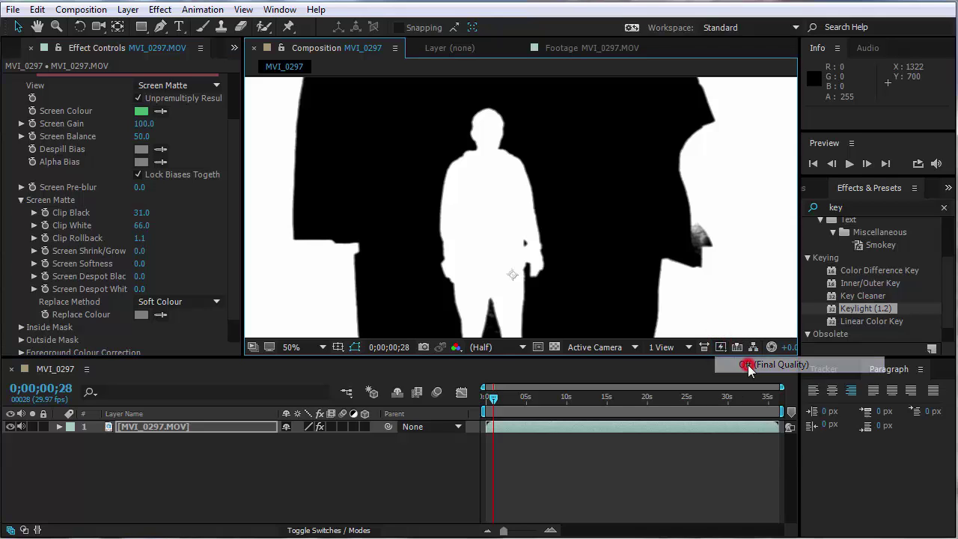
# Step: Readjust the matte by setting Clip Black to 61 and Clip White to 85
pyautogui.moveTo(142, 213)
pyautogui.mouseDown()
pyautogui.moveTo(171, 216)
pyautogui.moveTo(128, 222)
pyautogui.moveTo(152, 222)
pyautogui.mouseUp()
pyautogui.press(',')
pyautogui.press('.')
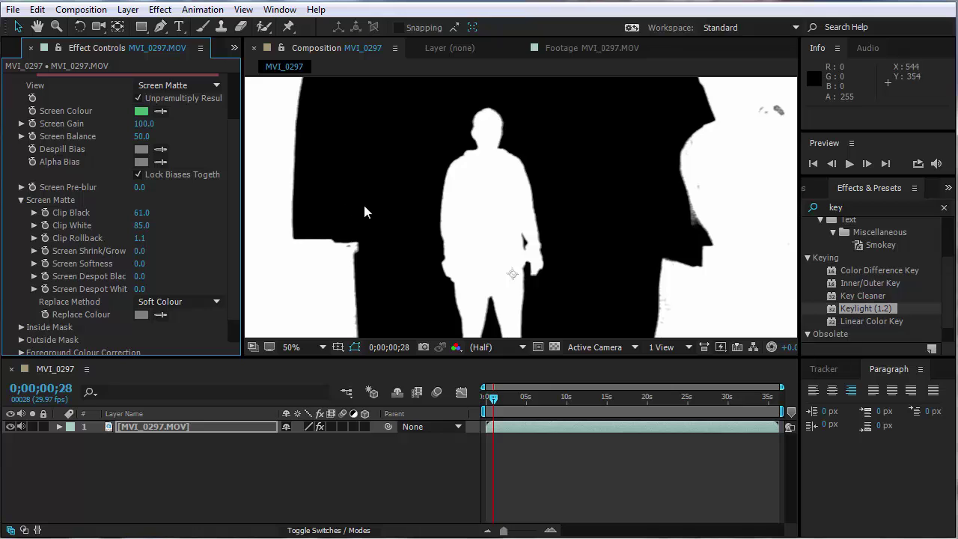
# Step: Check the matte around the person's legs, set Clip Black to 76 and return Clip Rollback to 0
pyautogui.press('.')
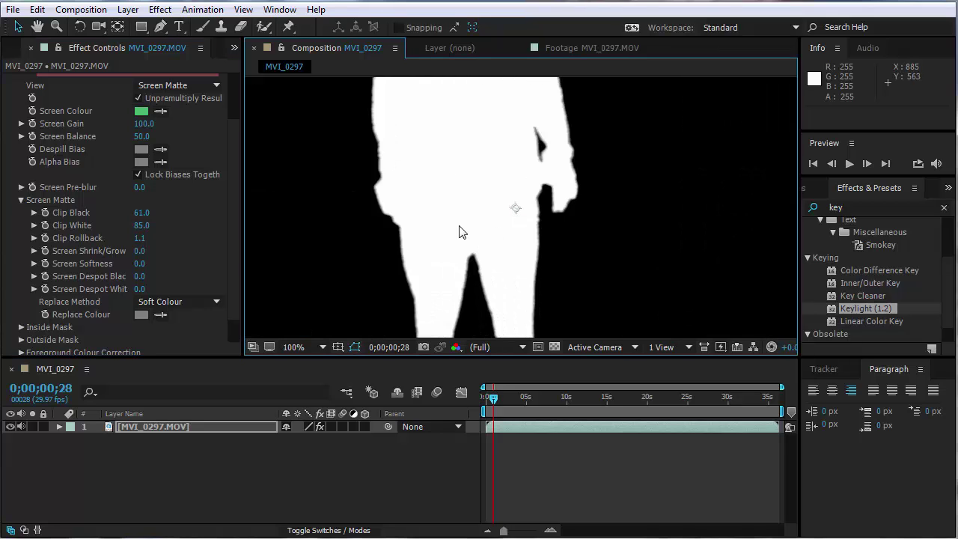
pyautogui.moveTo(462, 231); pyautogui.dragTo(458, 189)
pyautogui.moveTo(142, 239); pyautogui.dragTo(160, 218)
# Step: Play back part of the composition to check the black and white matte in motion
pyautogui.scroll(-3, 437, 214)
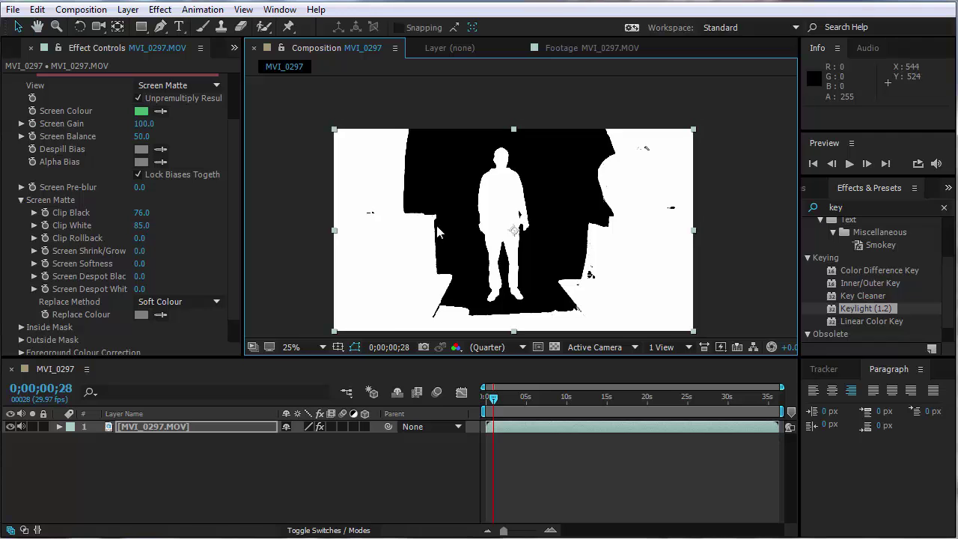
pyautogui.scroll(1, 440, 230)
pyautogui.press('space')
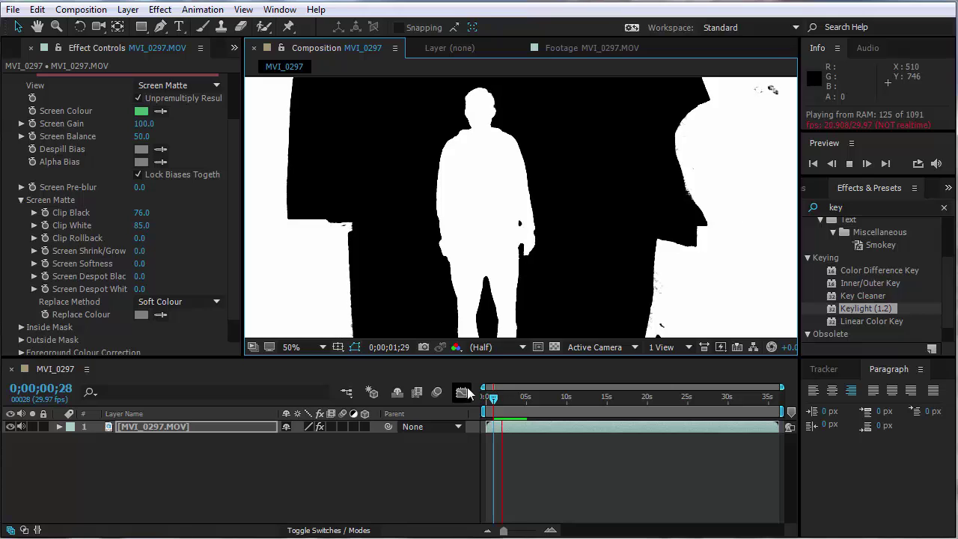
pyautogui.press('space')
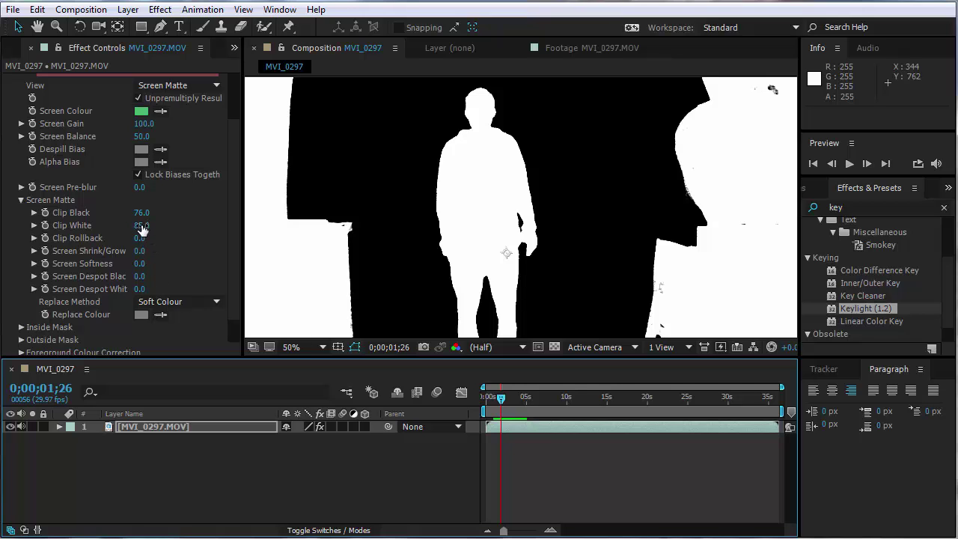
# Step: Set Keylight's view back to Final Result and inspect the keyed footage around the person
pyautogui.scroll(3, 146, 235)
pyautogui.click(192, 149)
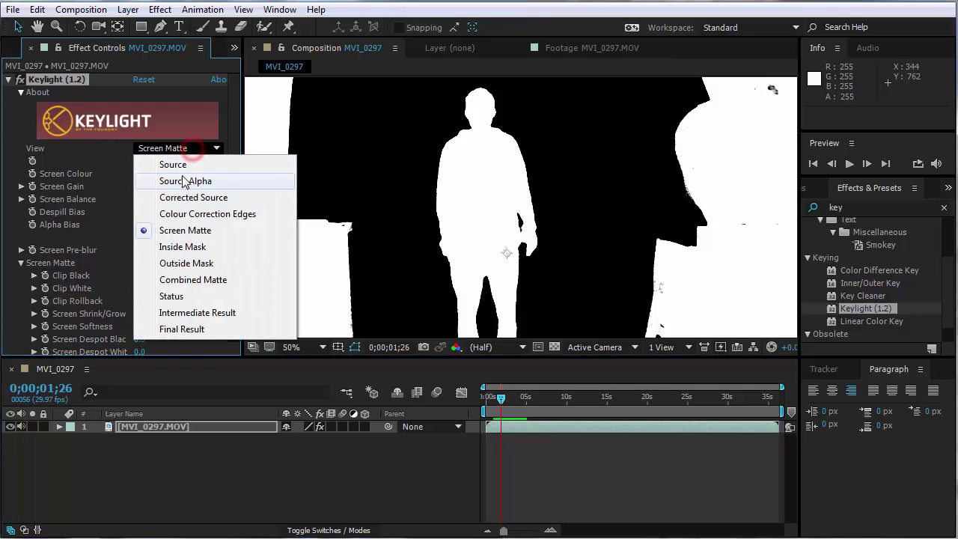
pyautogui.click(173, 328)
pyautogui.scroll(-2, 438, 217)
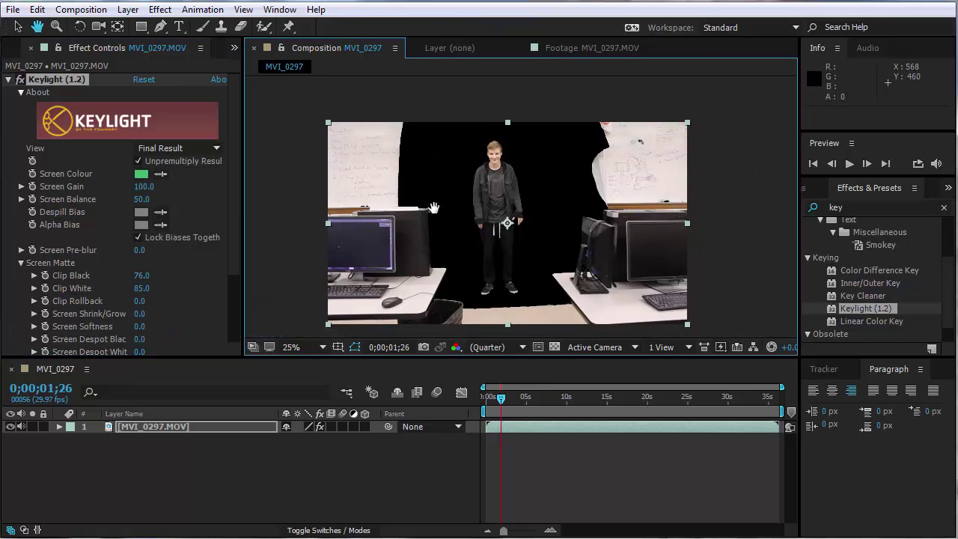
pyautogui.scroll(2, 449, 93)
pyautogui.scroll(-2, 502, 125)
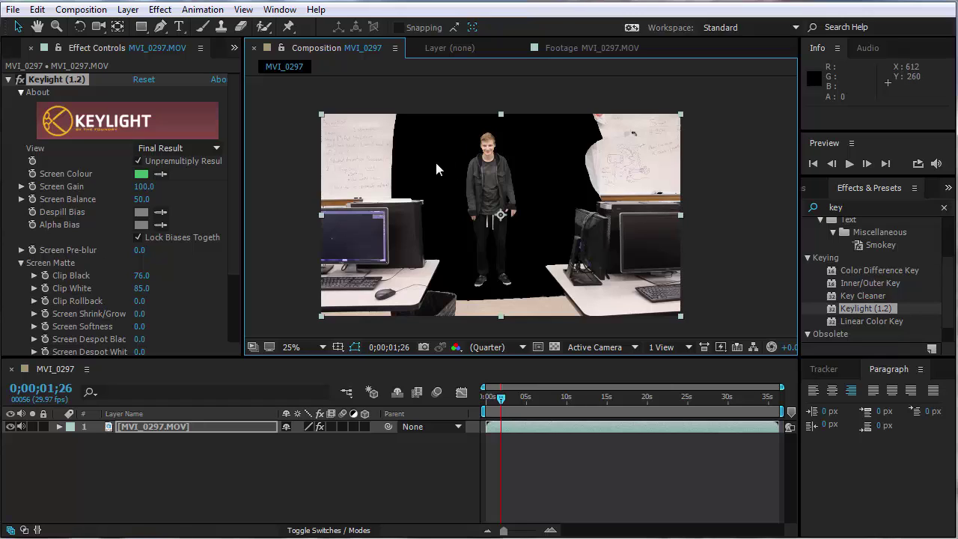
# Step: Draw a closed mask with the Pen tool around the keyed person on the MVI_0297.MOV layer, excluding the surrounding room
pyautogui.click(154, 101)
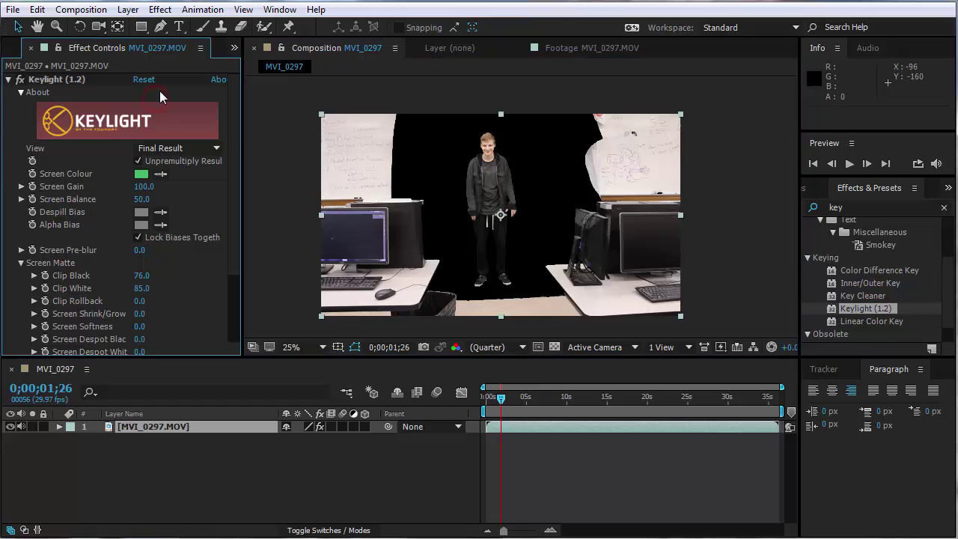
pyautogui.click(159, 91)
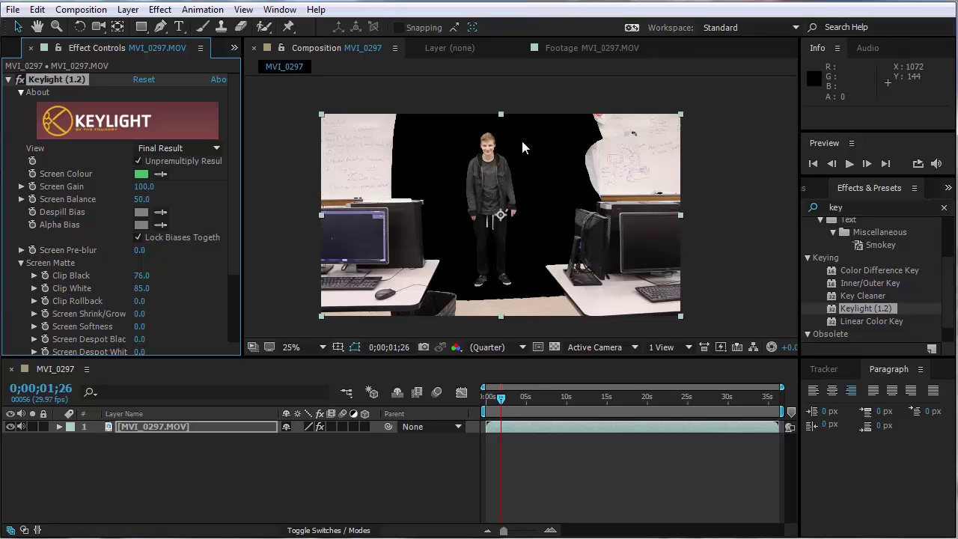
pyautogui.click(162, 25)
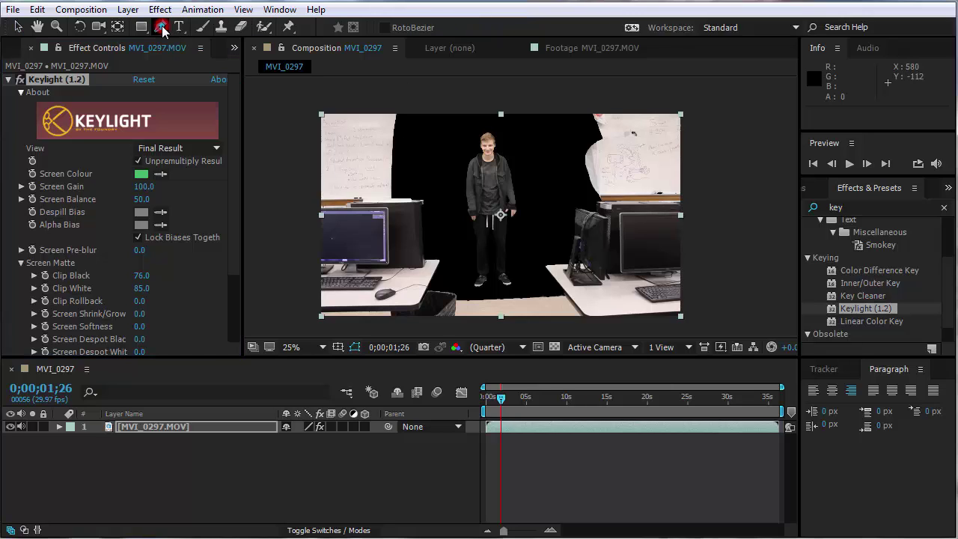
pyautogui.click(444, 133)
pyautogui.click(501, 124)
pyautogui.click(562, 136)
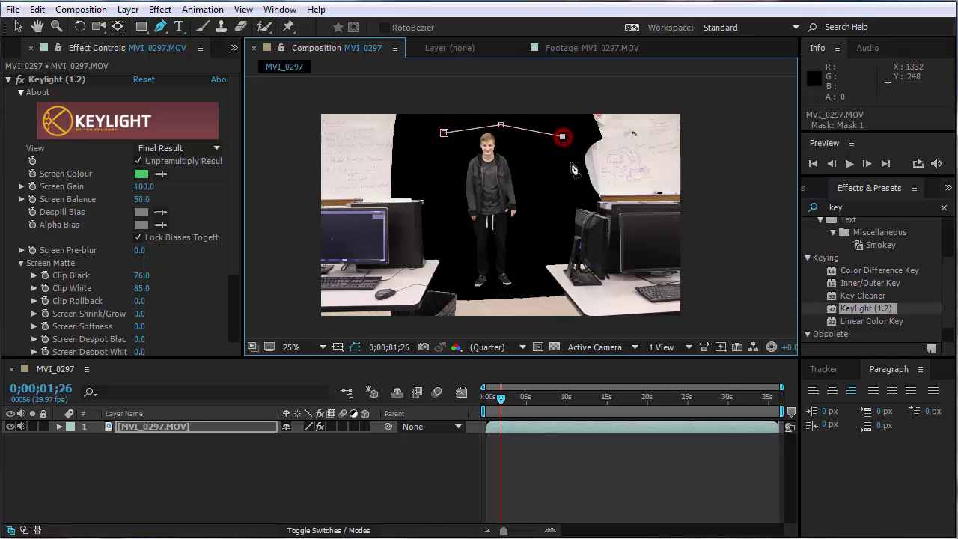
pyautogui.click(570, 181)
pyautogui.click(570, 198)
pyautogui.click(556, 221)
pyautogui.click(542, 233)
pyautogui.click(539, 260)
pyautogui.click(531, 284)
pyautogui.click(529, 293)
pyautogui.click(465, 292)
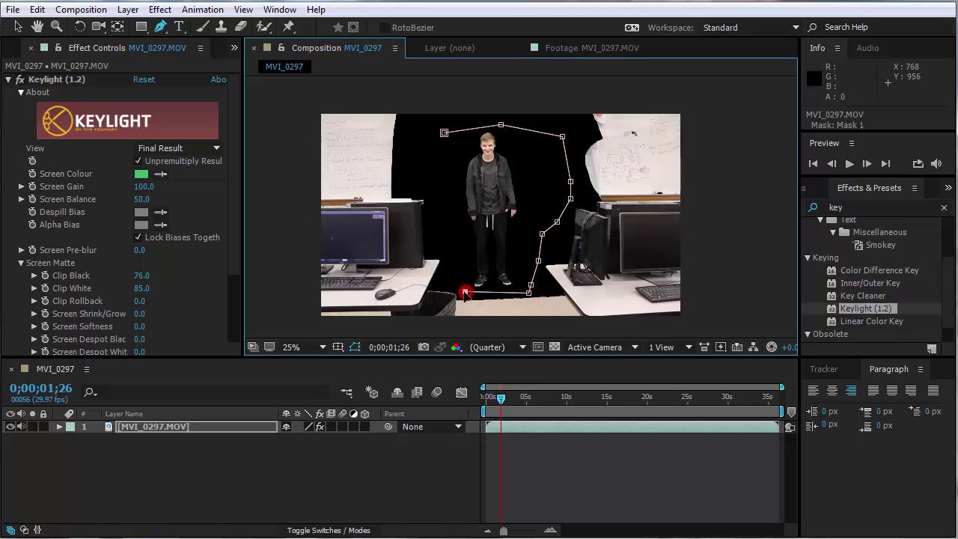
pyautogui.click(462, 261)
pyautogui.click(448, 227)
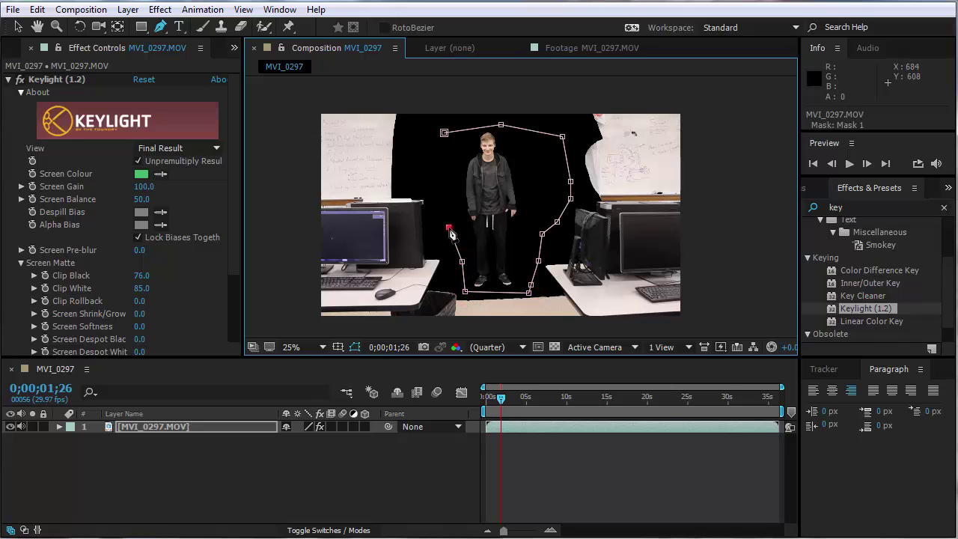
pyautogui.click(418, 183)
pyautogui.click(414, 147)
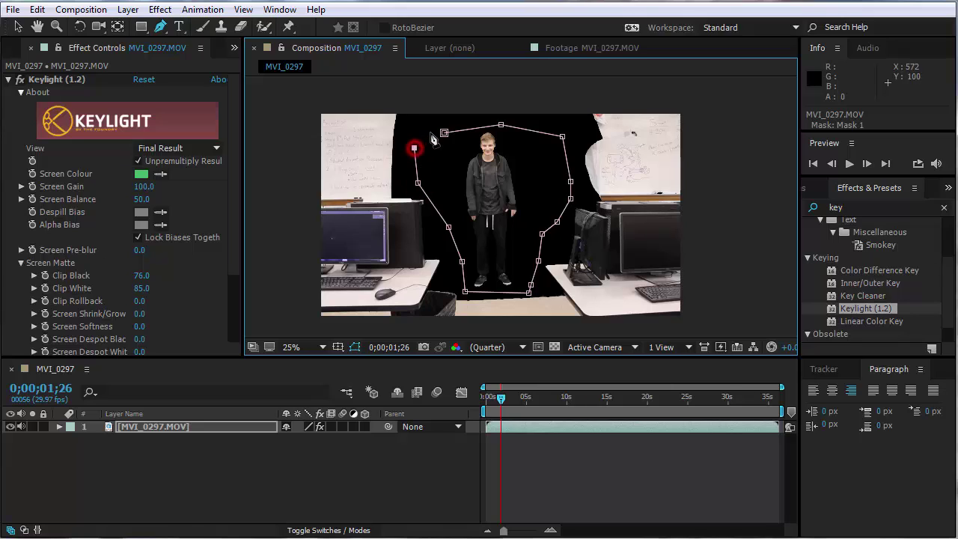
pyautogui.click(443, 134)
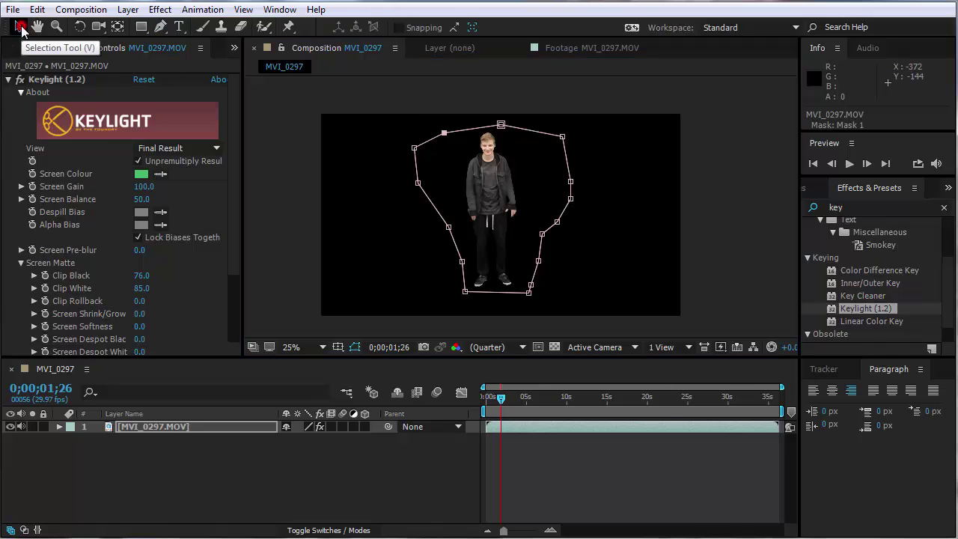
# Step: Reselect the masked MVI_0297.MOV layer and scale it up to about 106%
pyautogui.click(20, 29)
pyautogui.doubleClick(401, 119)
pyautogui.click(363, 144)
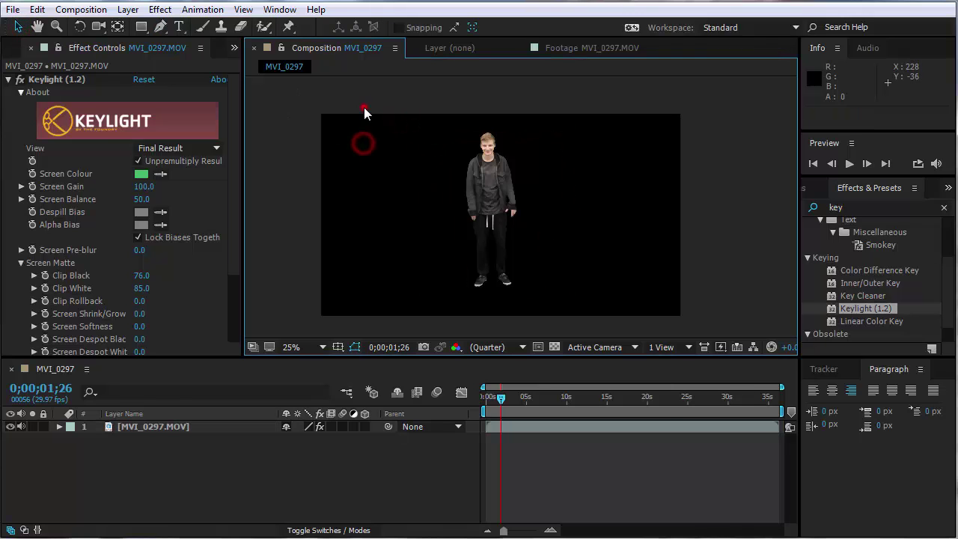
pyautogui.click(415, 149)
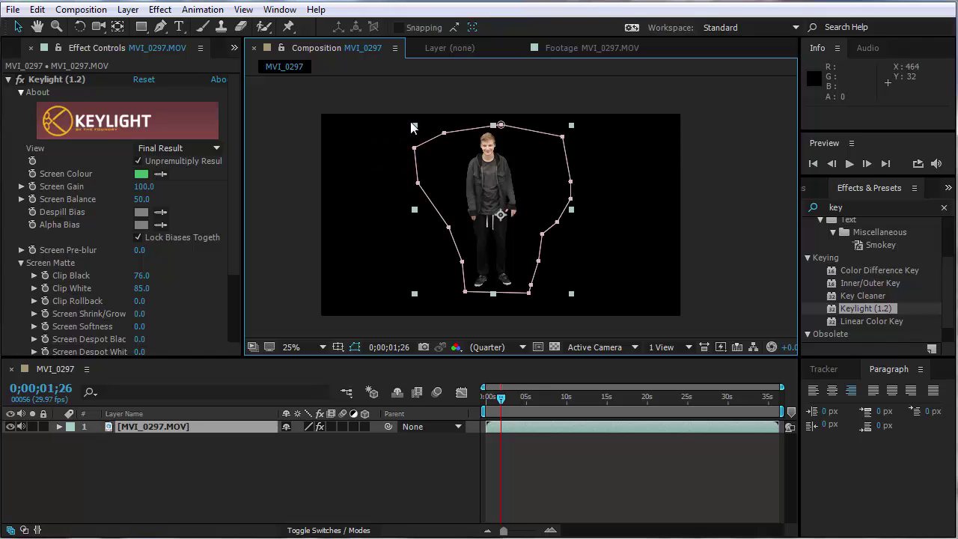
pyautogui.moveTo(416, 128)
pyautogui.mouseDown()
pyautogui.moveTo(458, 187)
pyautogui.moveTo(411, 107)
pyautogui.moveTo(454, 175)
pyautogui.moveTo(409, 109)
pyautogui.moveTo(409, 119)
pyautogui.mouseUp()
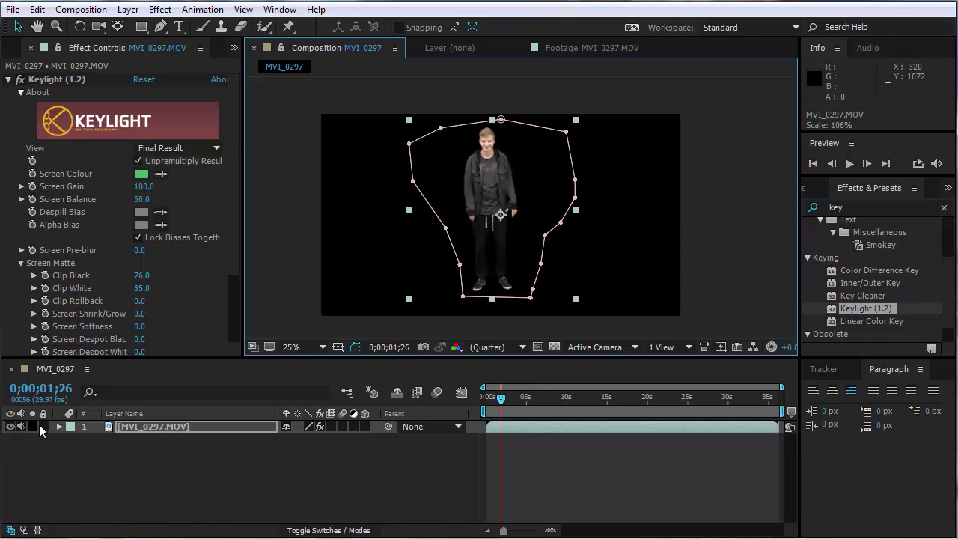
# Step: Lock and hide the MVI_0297.MOV layer and add the MVI_0296.MOV footage beneath it in the composition
pyautogui.click(43, 426)
pyautogui.click(11, 426)
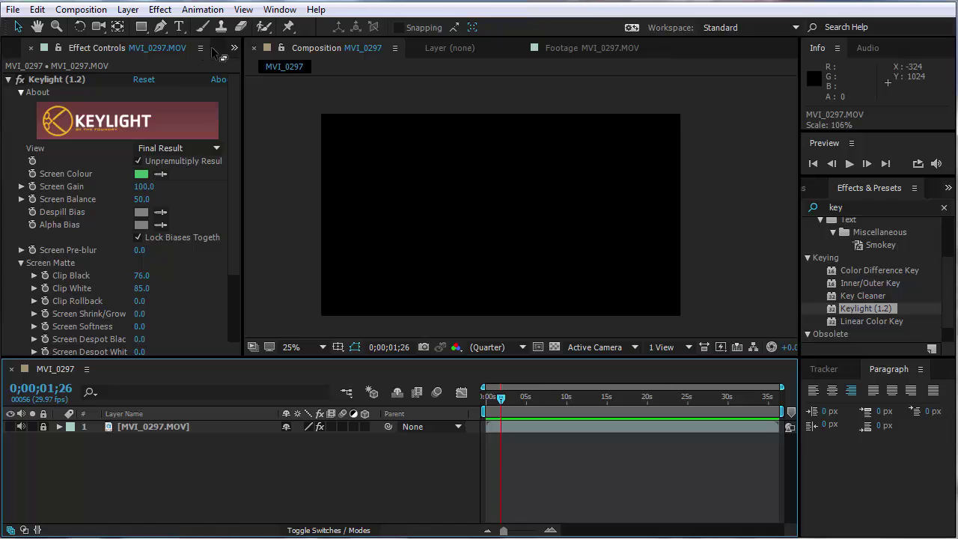
pyautogui.click(235, 48)
pyautogui.click(252, 67)
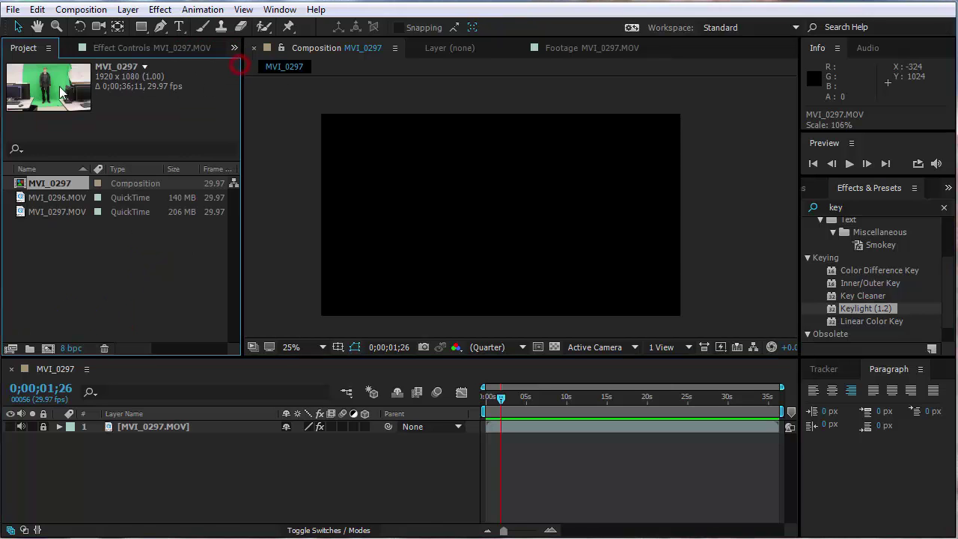
pyautogui.click(67, 199)
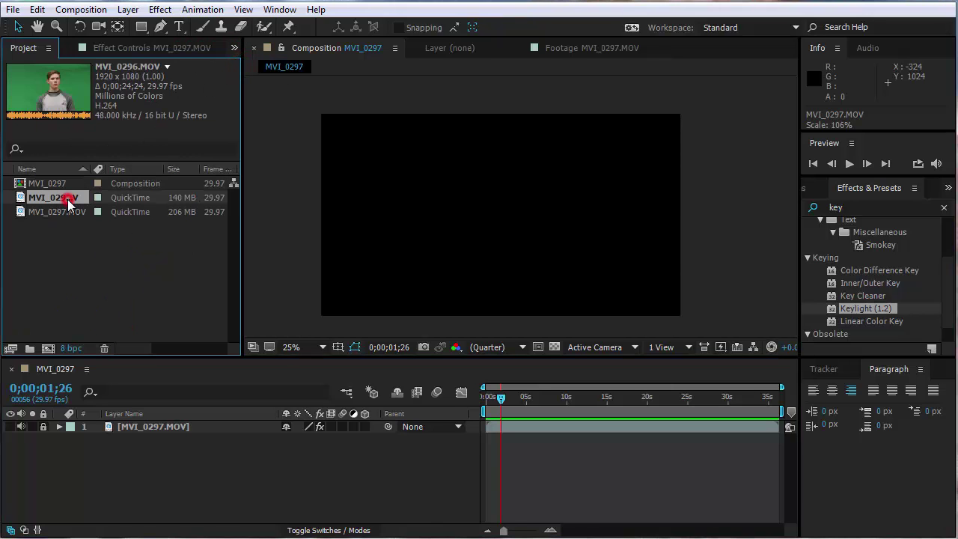
pyautogui.click(67, 213)
pyautogui.click(66, 197)
pyautogui.moveTo(65, 196); pyautogui.dragTo(103, 448)
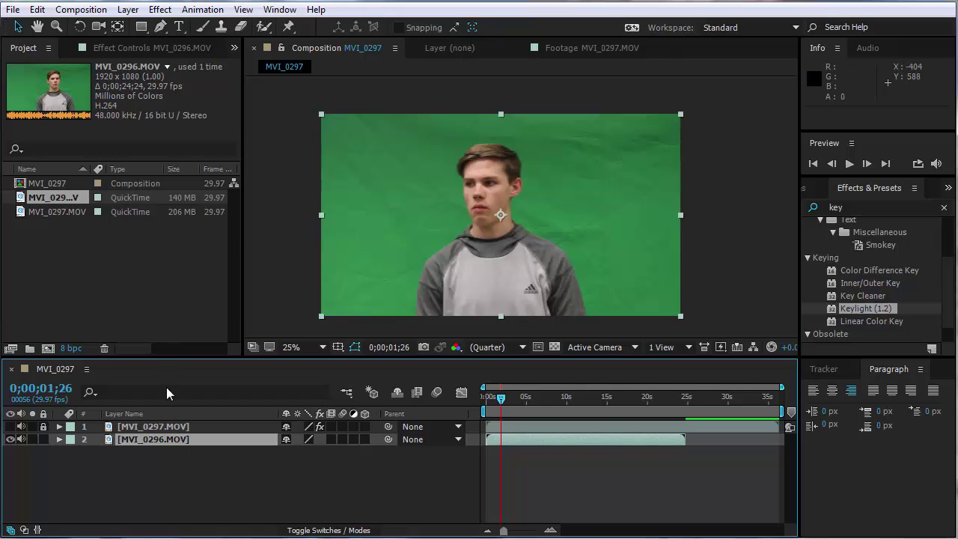
# Step: View the MVI_0296.MOV layer on its own, and close the open layer and footage views to return to the composition
pyautogui.doubleClick(167, 440)
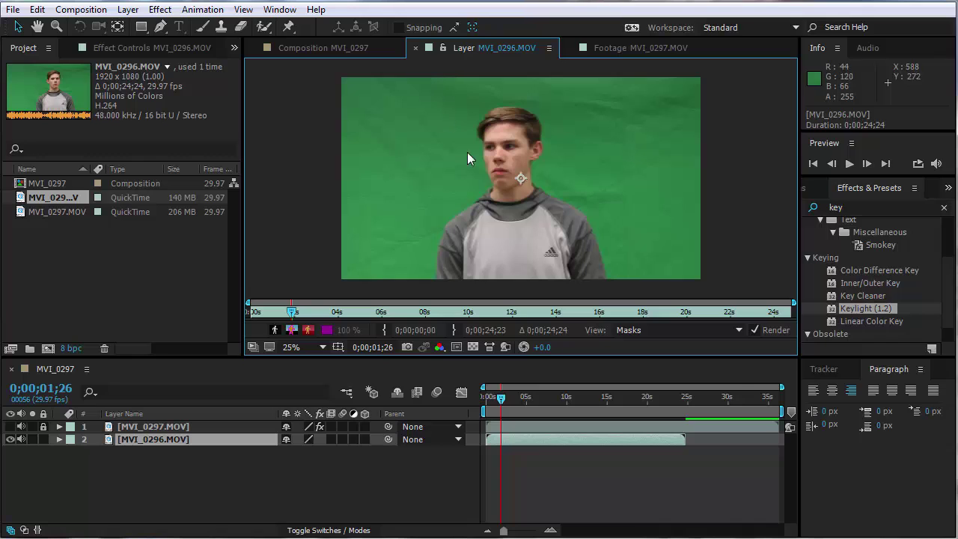
pyautogui.click(415, 48)
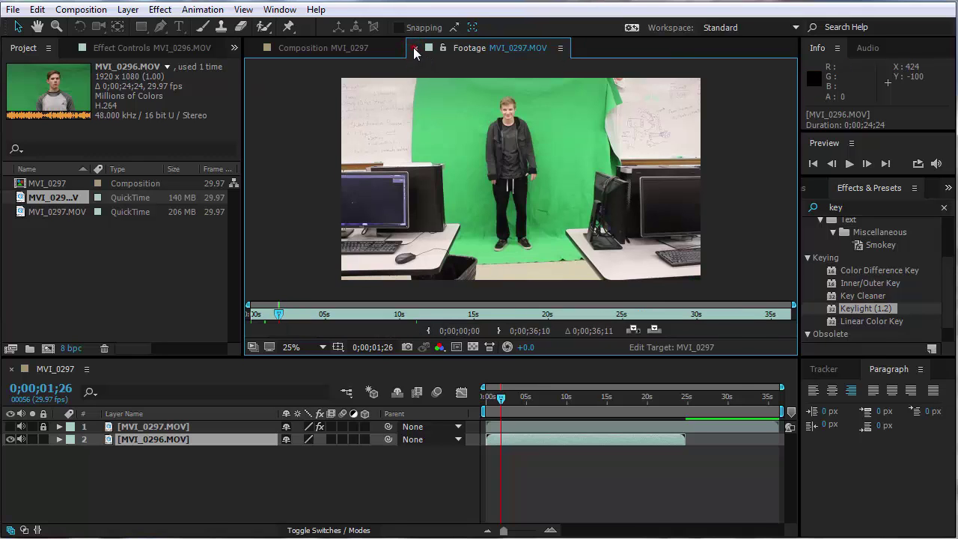
pyautogui.click(416, 49)
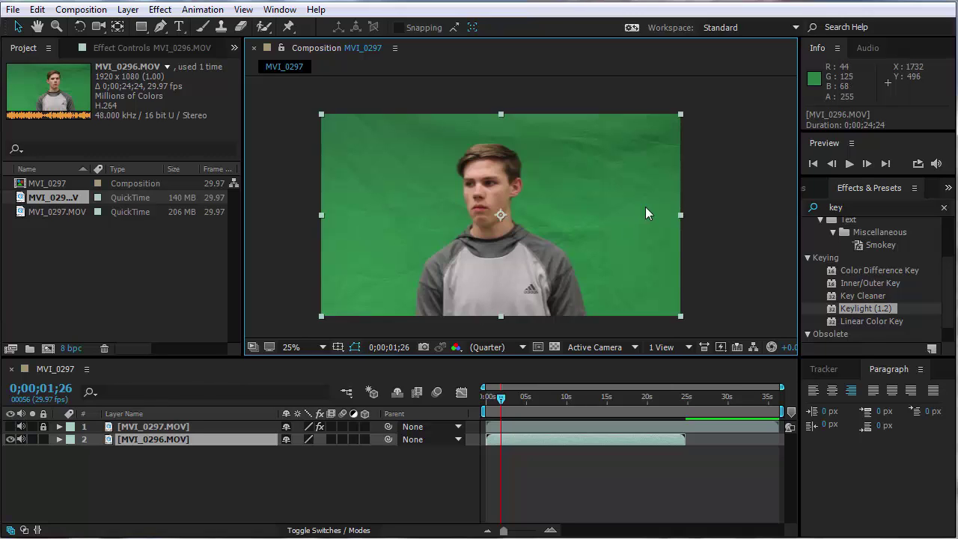
# Step: Inspect the person's upper body up close and start Track Motion on the MVI_0296.MOV layer
pyautogui.press('.')
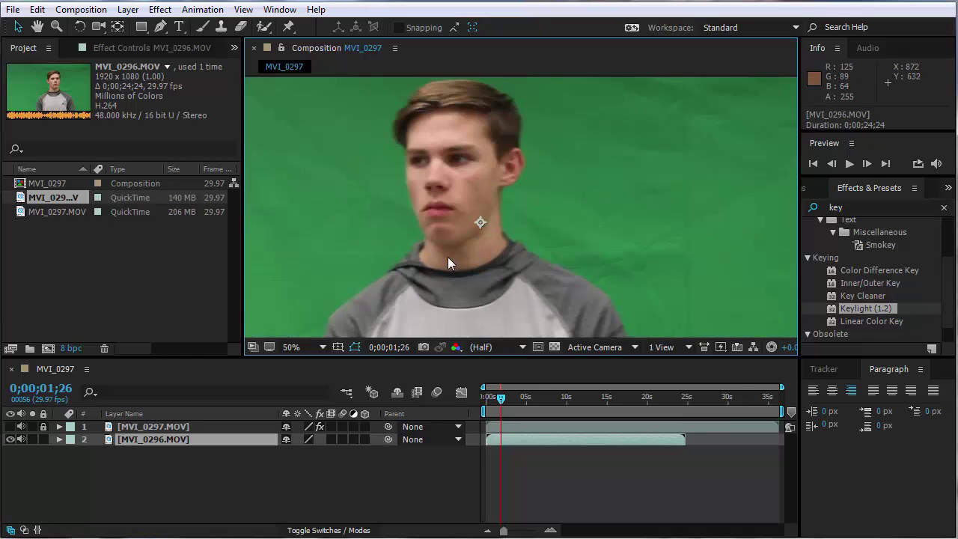
pyautogui.scroll(-3, 449, 262)
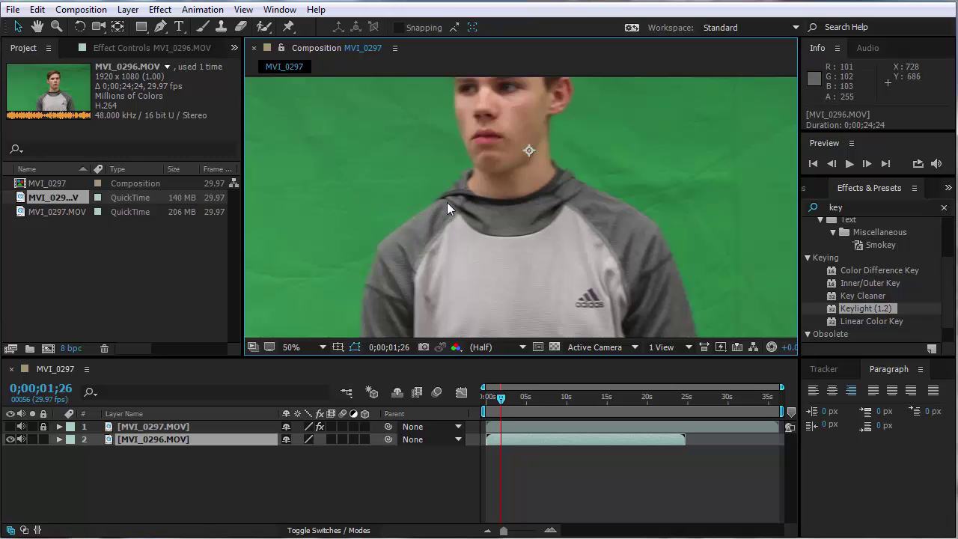
pyautogui.scroll(-1, 378, 267)
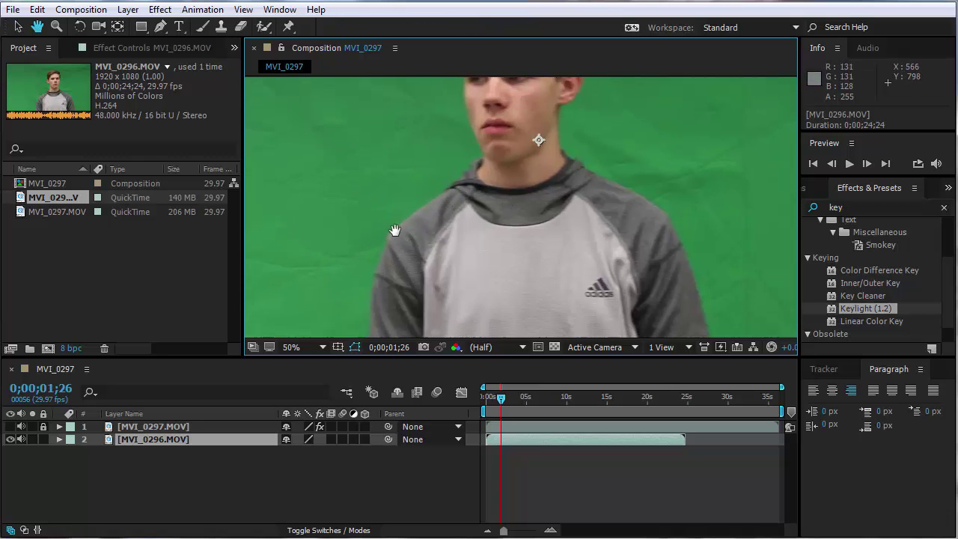
pyautogui.click(203, 10)
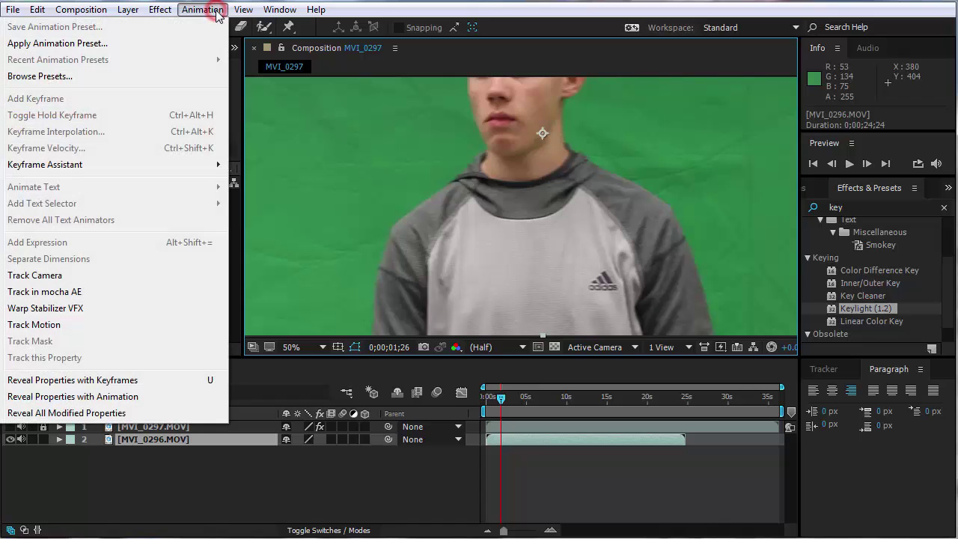
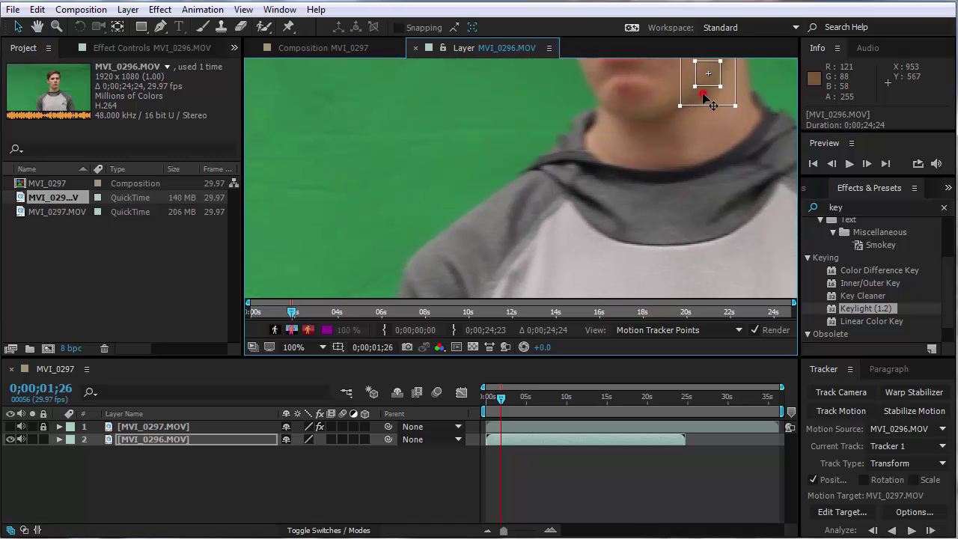
# Step: Place Track Point 1 on the outer edge of the person's shoulder beside the green screen and adjust its feature and search regions
pyautogui.moveTo(704, 98); pyautogui.dragTo(516, 214)
pyautogui.moveTo(690, 206); pyautogui.dragTo(731, 110)
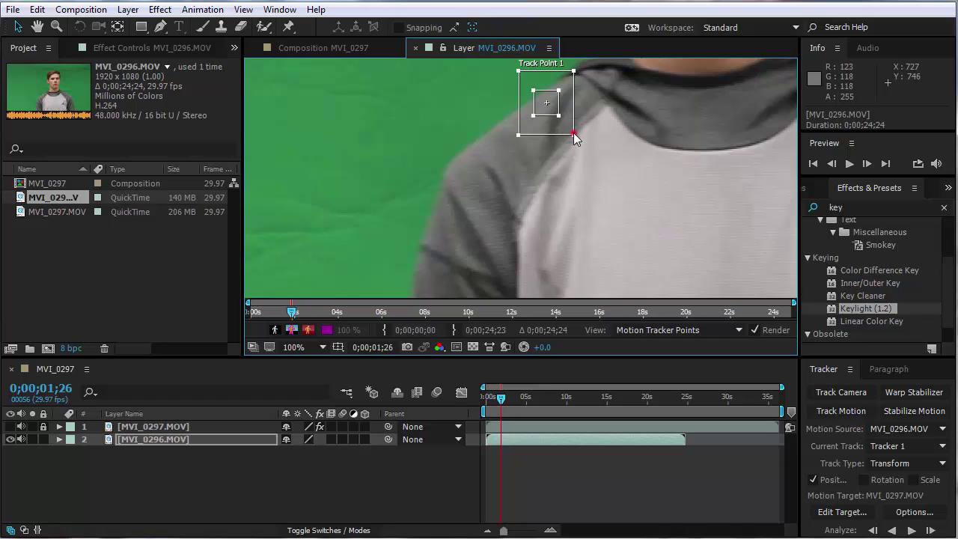
pyautogui.moveTo(573, 133)
pyautogui.mouseDown()
pyautogui.moveTo(601, 155)
pyautogui.moveTo(571, 128)
pyautogui.mouseUp()
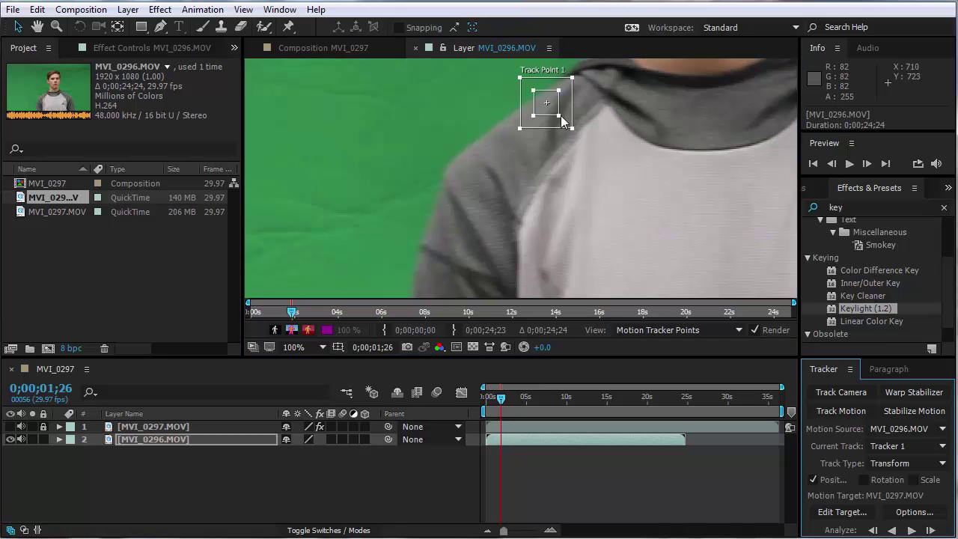
pyautogui.click(559, 116)
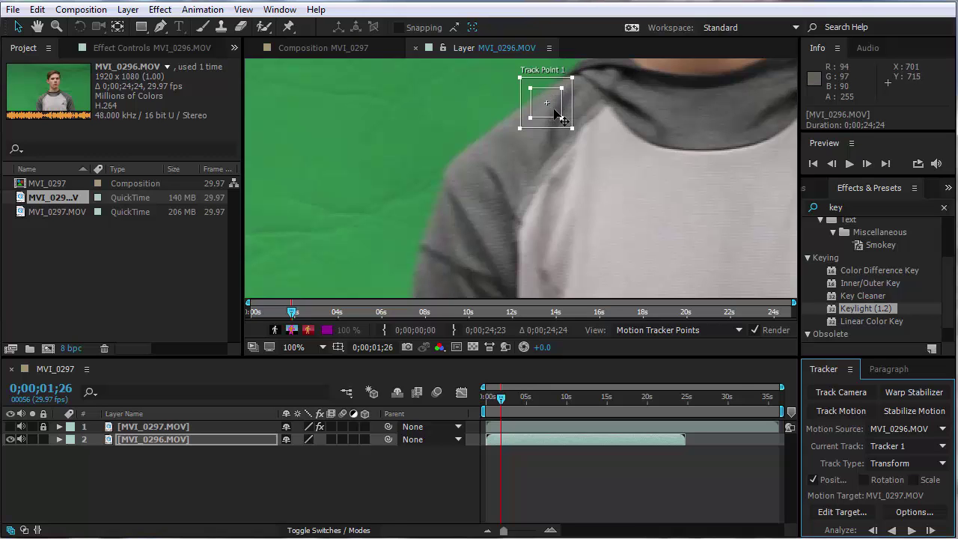
pyautogui.moveTo(554, 114); pyautogui.dragTo(459, 205)
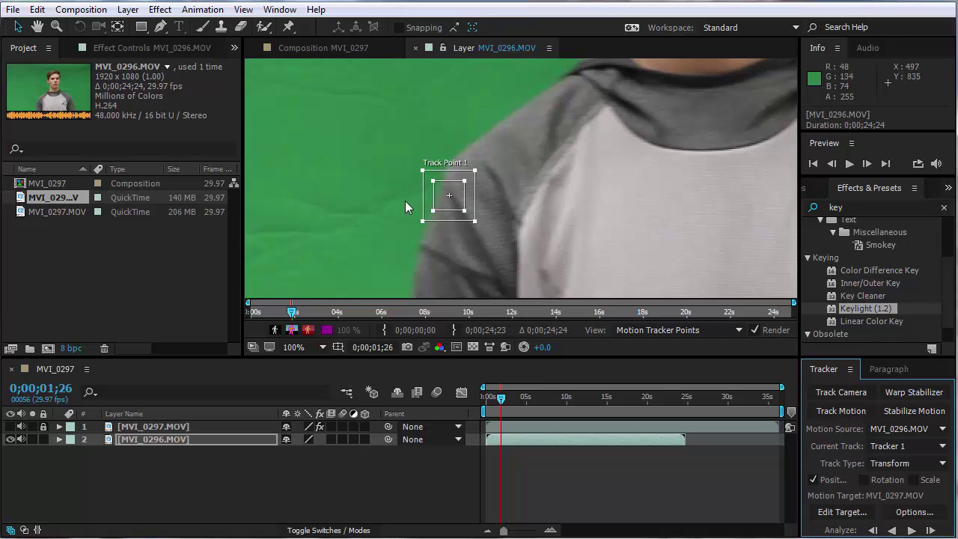
pyautogui.moveTo(432, 209); pyautogui.dragTo(429, 212)
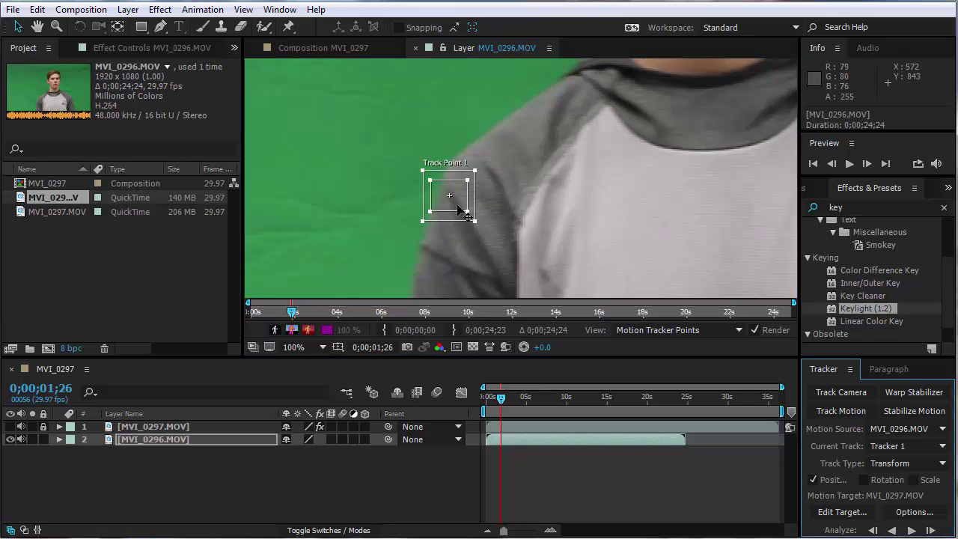
# Step: Analyze the motion forward from 0;00;01;26 with Track Point 1 on the shoulder edge
pyautogui.press(',')
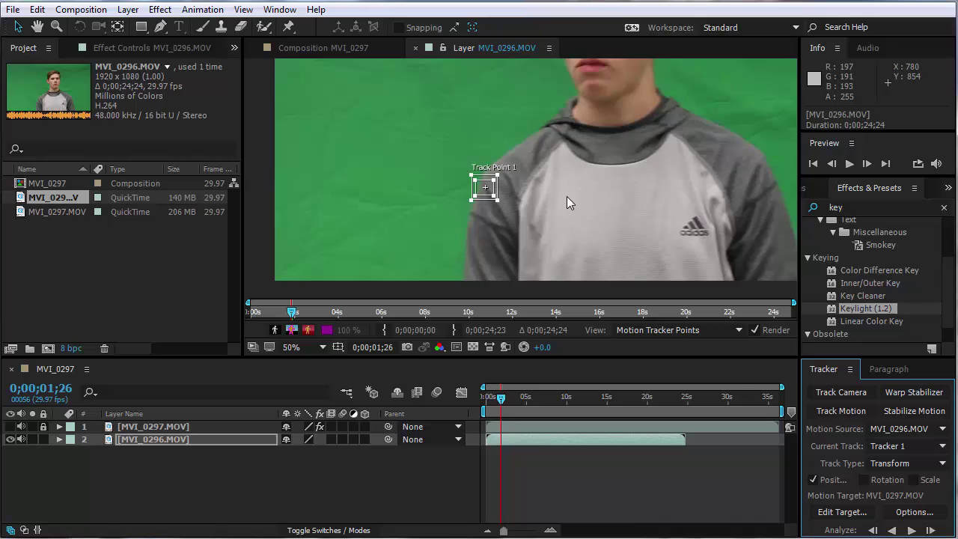
pyautogui.scroll(-2, 566, 196)
pyautogui.scroll(2, 496, 207)
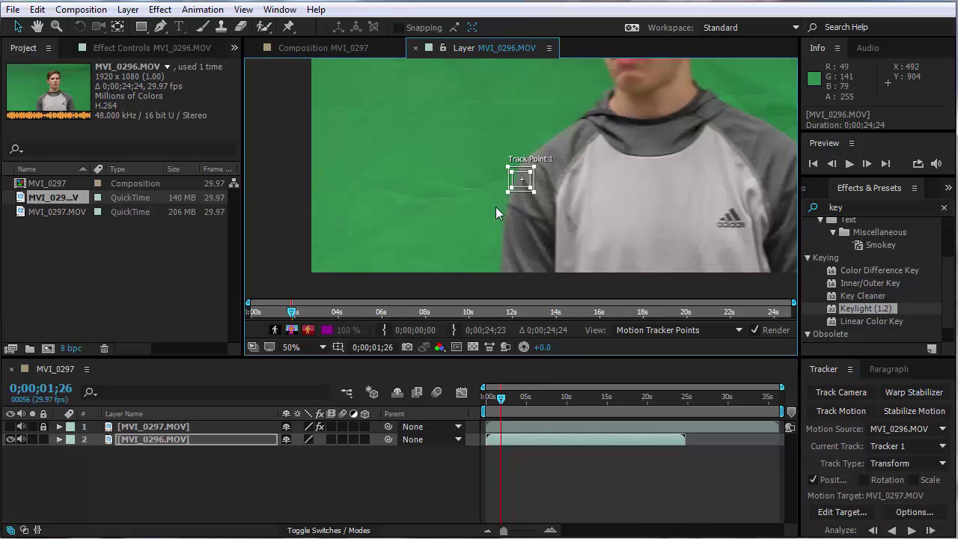
pyautogui.scroll(-2, 496, 206)
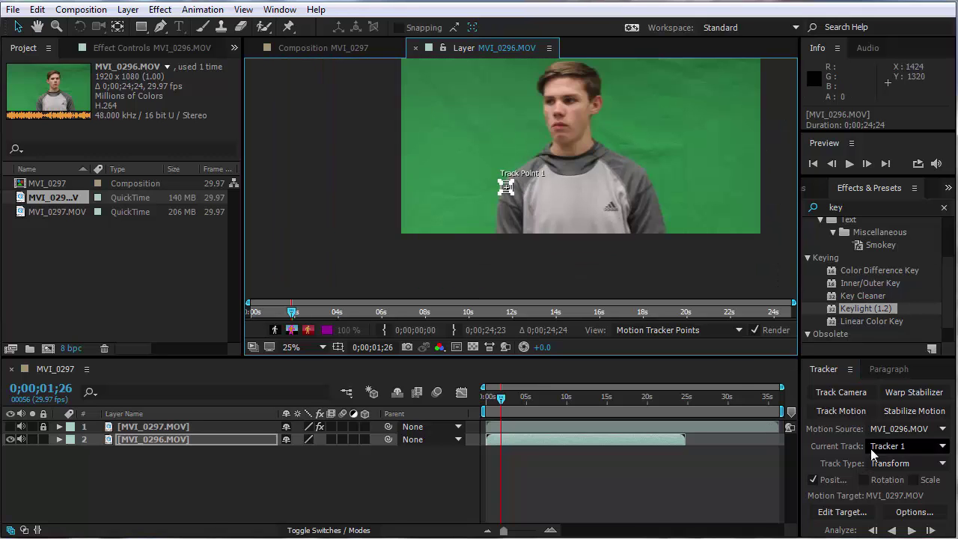
pyautogui.click(912, 530)
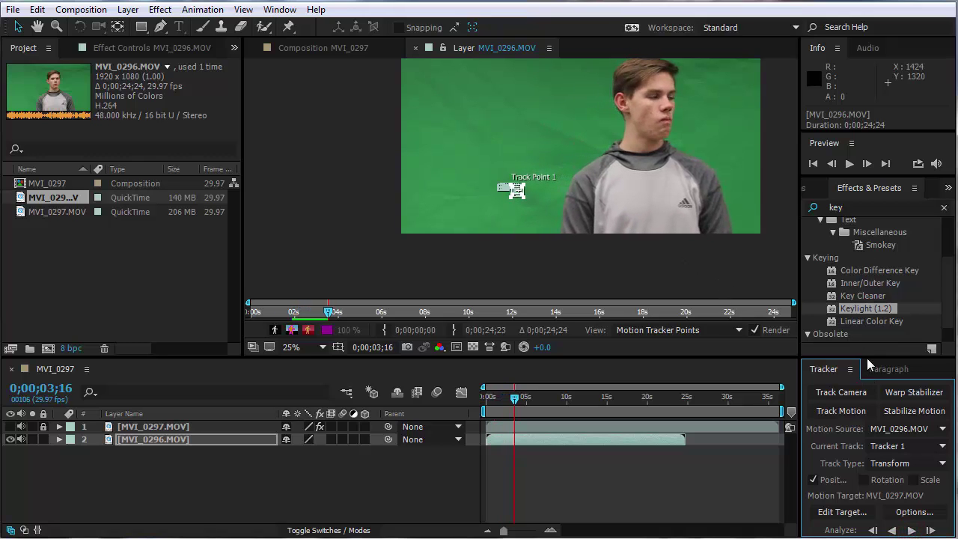
# Step: Reset Tracker 1, move Track Point 1 back onto the shoulder edge at 0;00;03;16 and enlarge its regions
pyautogui.moveTo(868, 357); pyautogui.dragTo(869, 320)
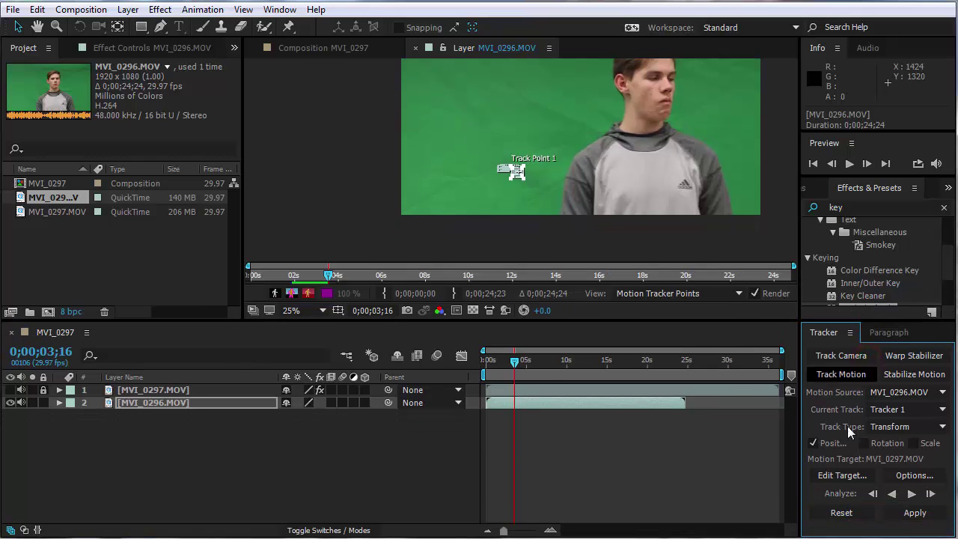
pyautogui.click(841, 512)
pyautogui.scroll(4, 520, 159)
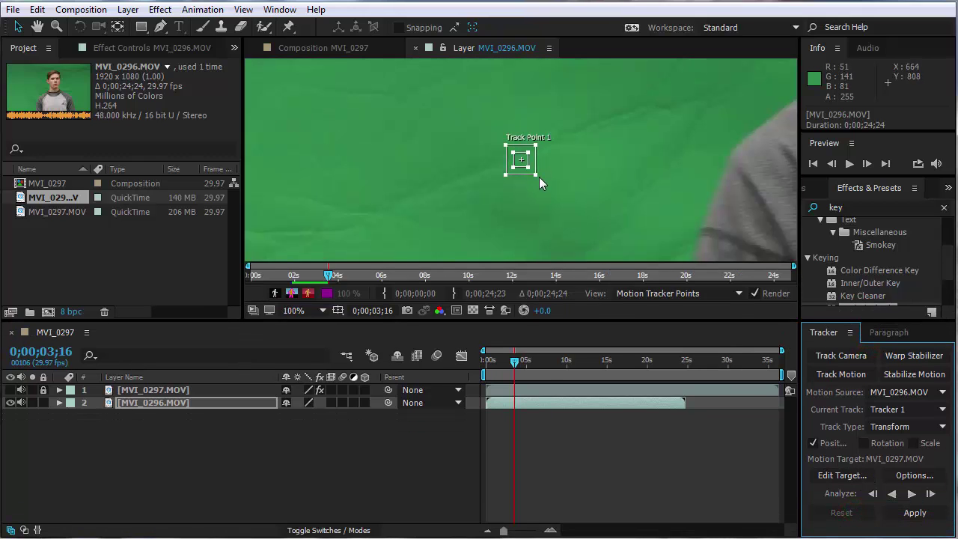
pyautogui.moveTo(536, 175)
pyautogui.mouseDown()
pyautogui.moveTo(555, 192)
pyautogui.moveTo(719, 201)
pyautogui.moveTo(746, 227)
pyautogui.moveTo(718, 254)
pyautogui.moveTo(754, 219)
pyautogui.moveTo(759, 197)
pyautogui.moveTo(753, 178)
pyautogui.moveTo(695, 173)
pyautogui.moveTo(582, 183)
pyautogui.mouseUp()
pyautogui.press(',')
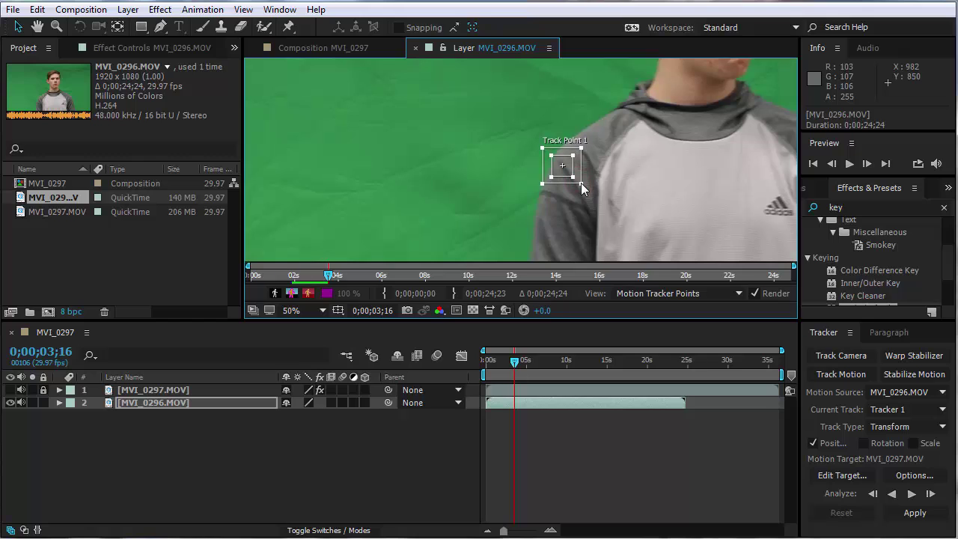
# Step: Analyze Track Point 1 forward from 0;00;03;16, stop the analysis and reset Tracker 1
pyautogui.click(910, 494)
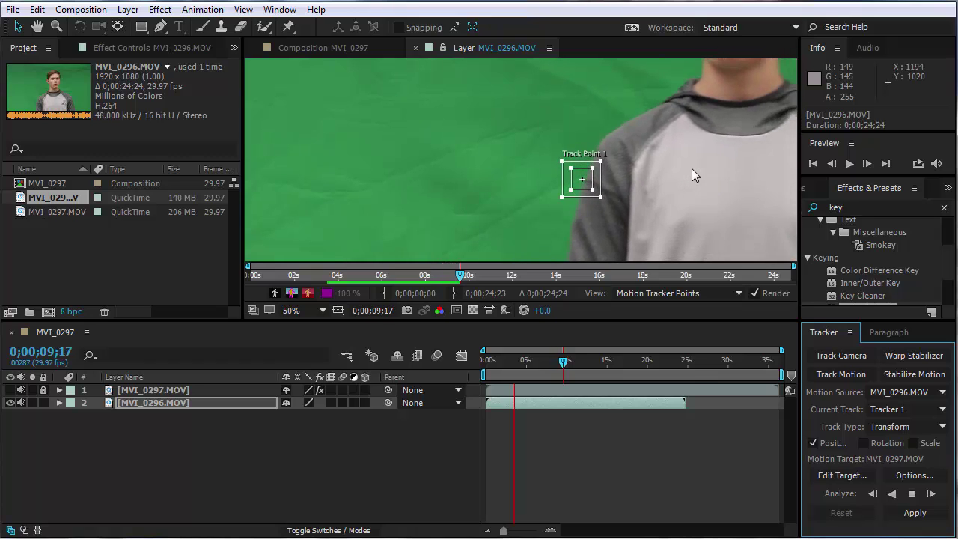
pyautogui.click(912, 495)
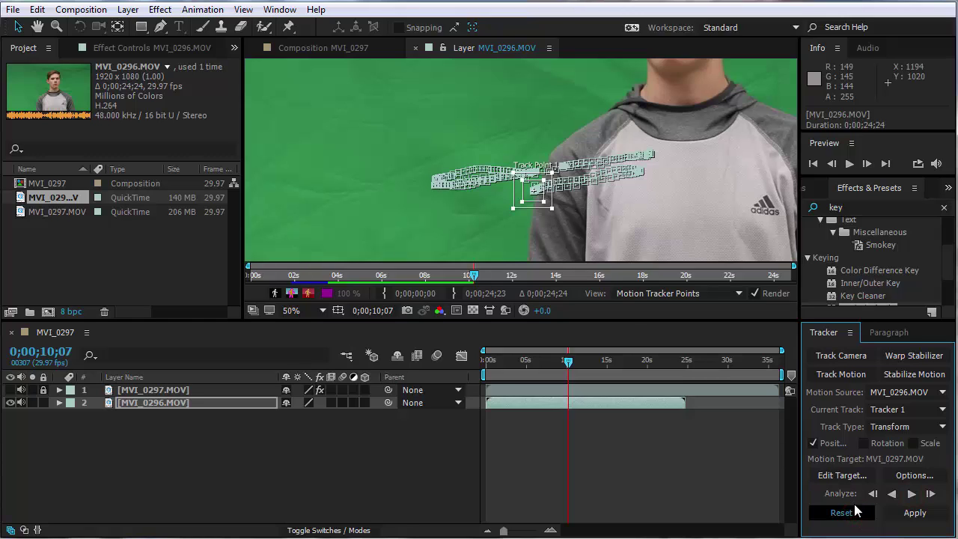
pyautogui.click(855, 512)
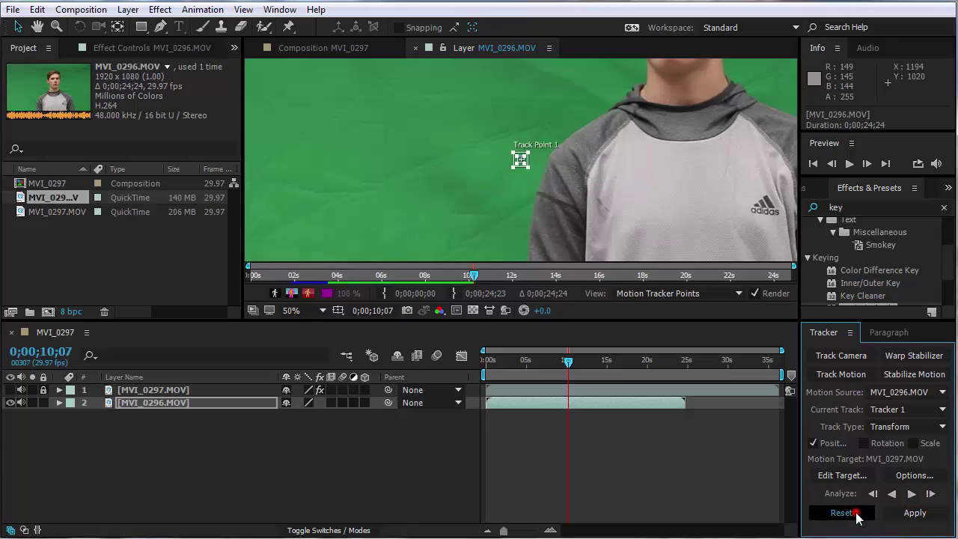
# Step: Enlarge Track Point 1's regions, move it onto the shoulder edge at 0;00;10;07 and analyze the motion forward
pyautogui.click(528, 167)
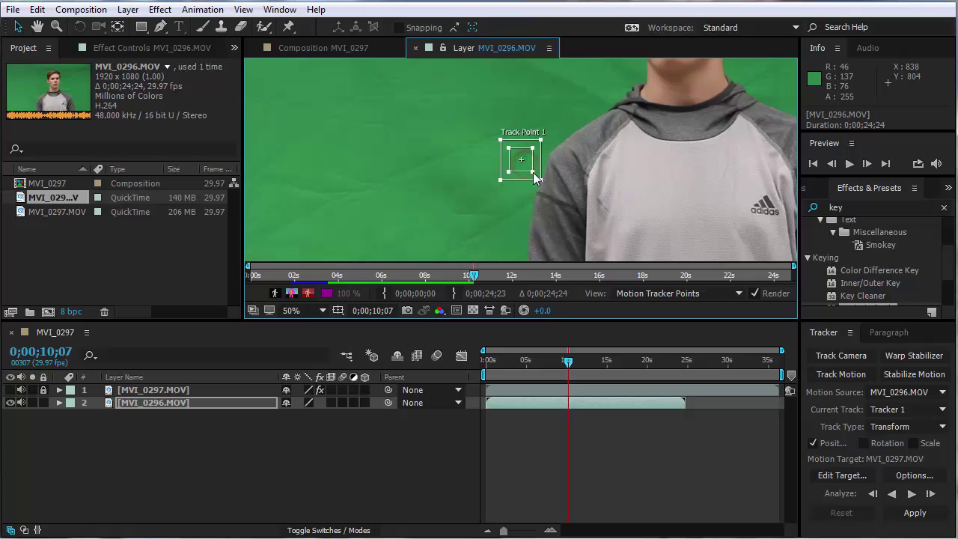
pyautogui.moveTo(533, 173); pyautogui.dragTo(546, 196)
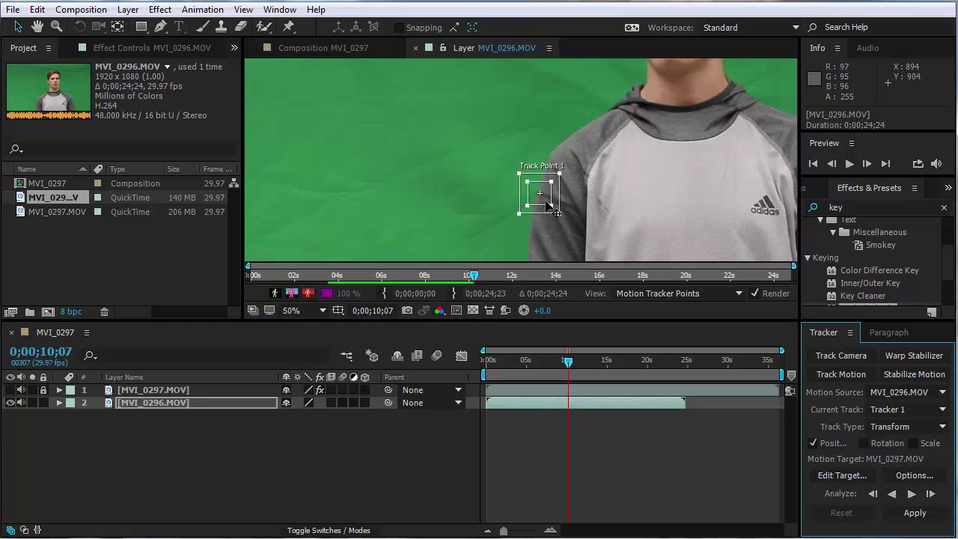
pyautogui.click(911, 494)
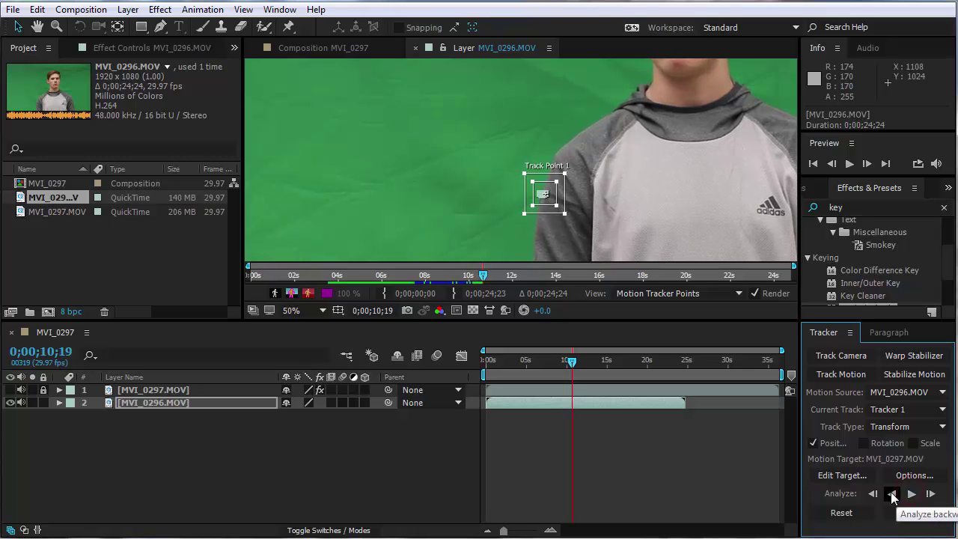
# Step: Return to 0;00;00;00 and try to move Track Point 1 onto the person's sleeve
pyautogui.moveTo(566, 353); pyautogui.dragTo(476, 360)
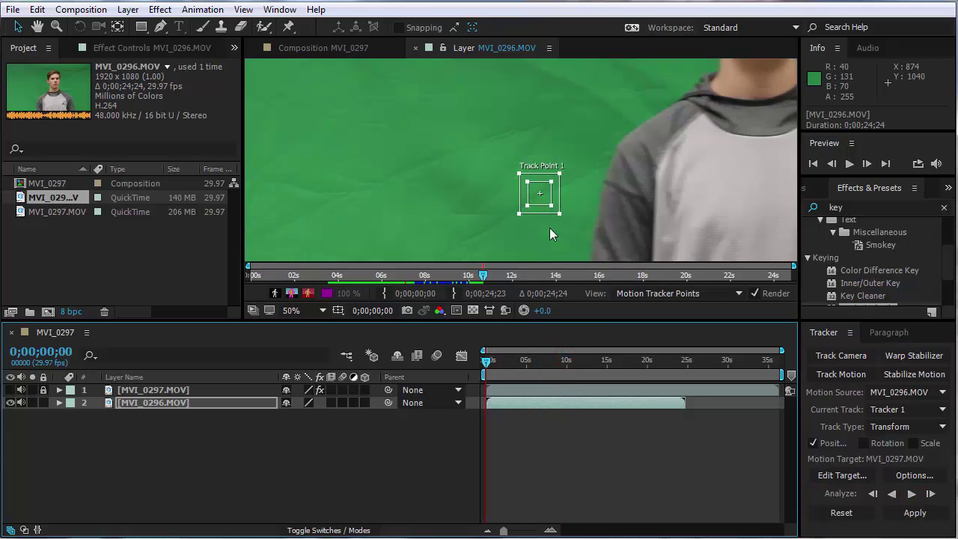
pyautogui.click(543, 192)
pyautogui.click(488, 360)
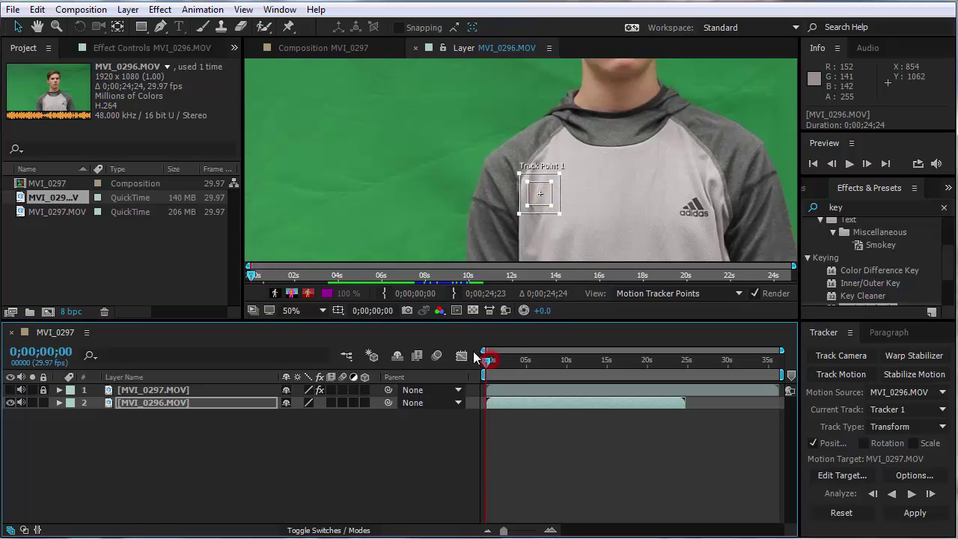
pyautogui.moveTo(546, 200); pyautogui.dragTo(517, 223)
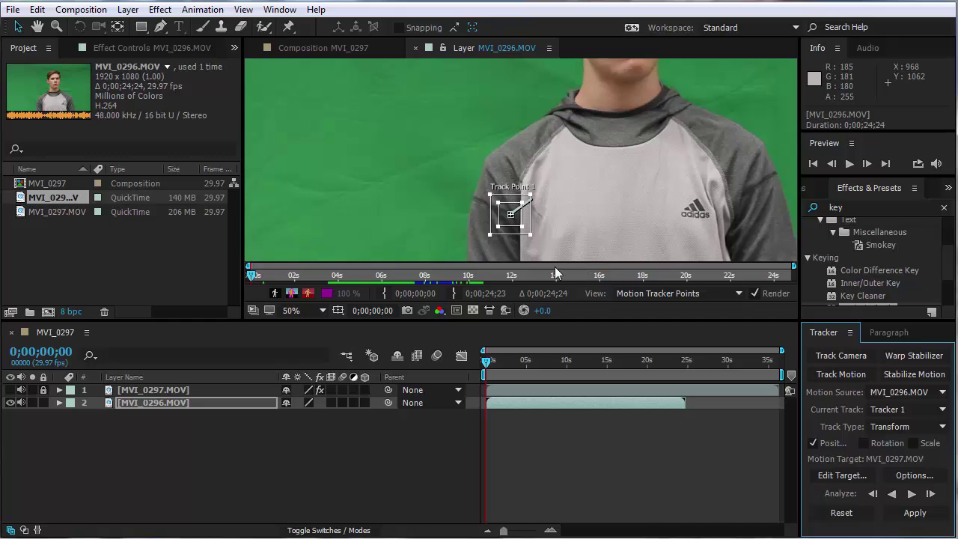
# Step: Reset Tracker 1, place an enlarged Track Point 1 on the outer sleeve at 0;00;00;00 and analyze the motion forward
pyautogui.click(858, 511)
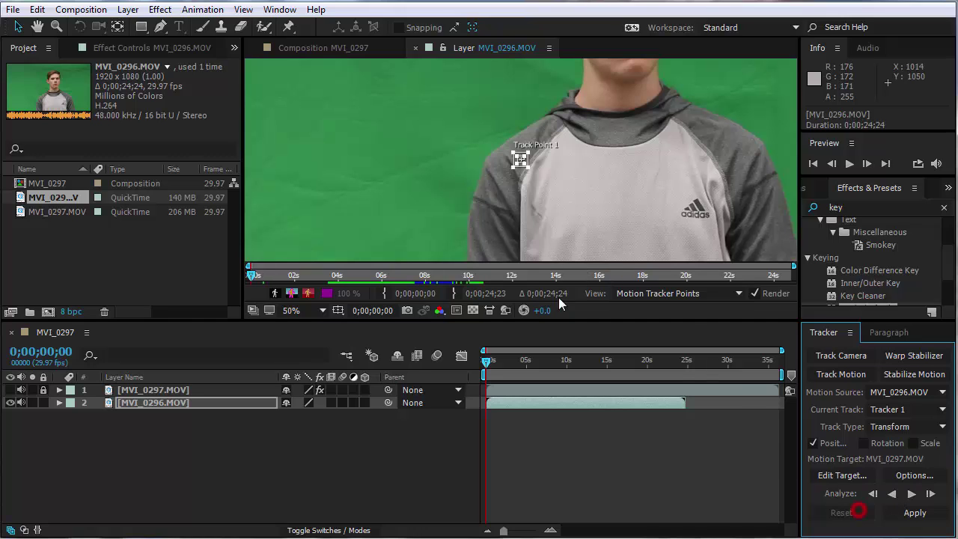
pyautogui.moveTo(526, 166); pyautogui.dragTo(503, 194)
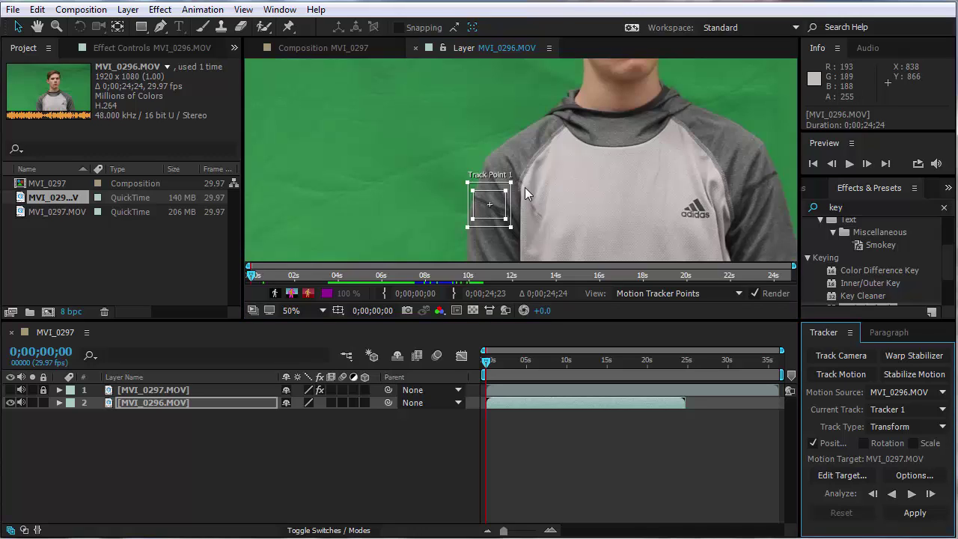
pyautogui.click(911, 497)
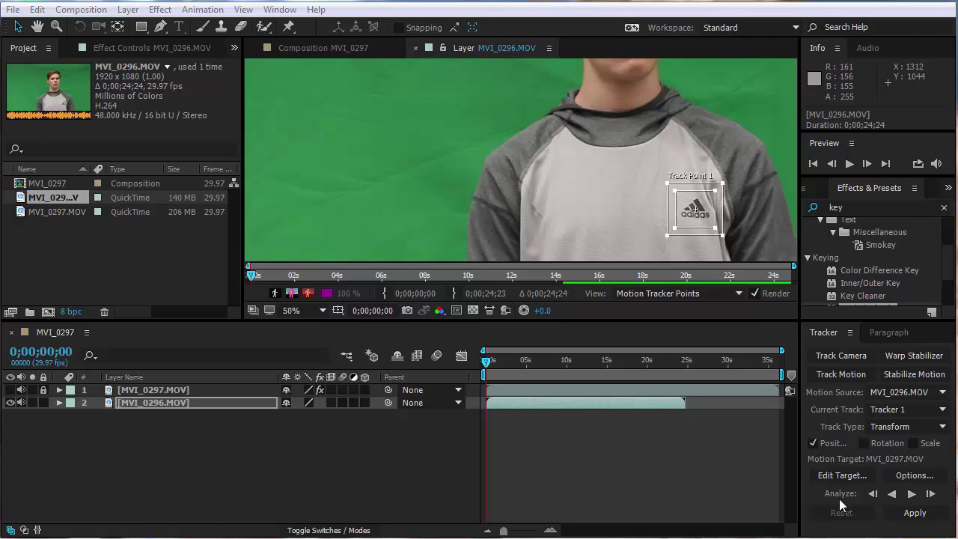
# Step: Analyze the motion forward from 0;00;00;00 with Track Point 1 on the adidas logo and inspect the track path
pyautogui.click(911, 493)
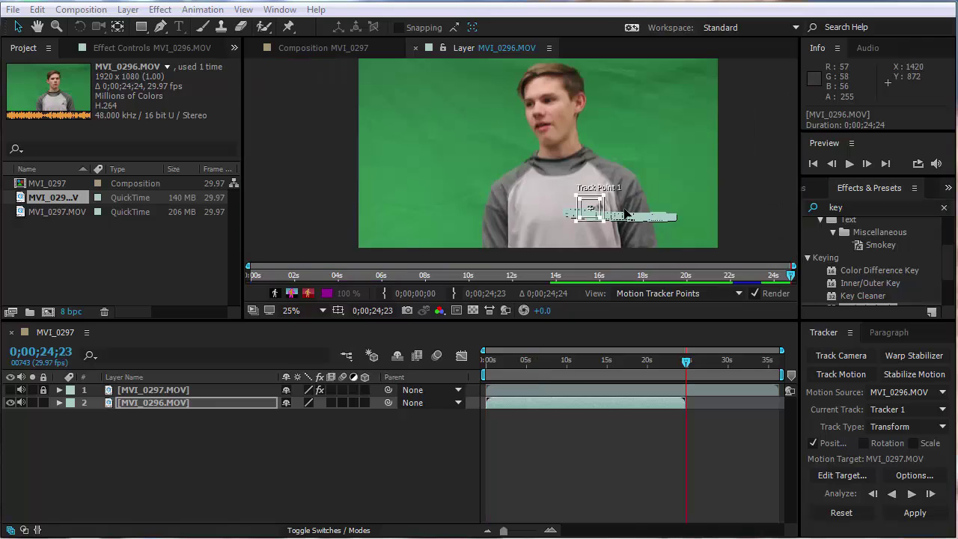
pyautogui.scroll(1, 636, 208)
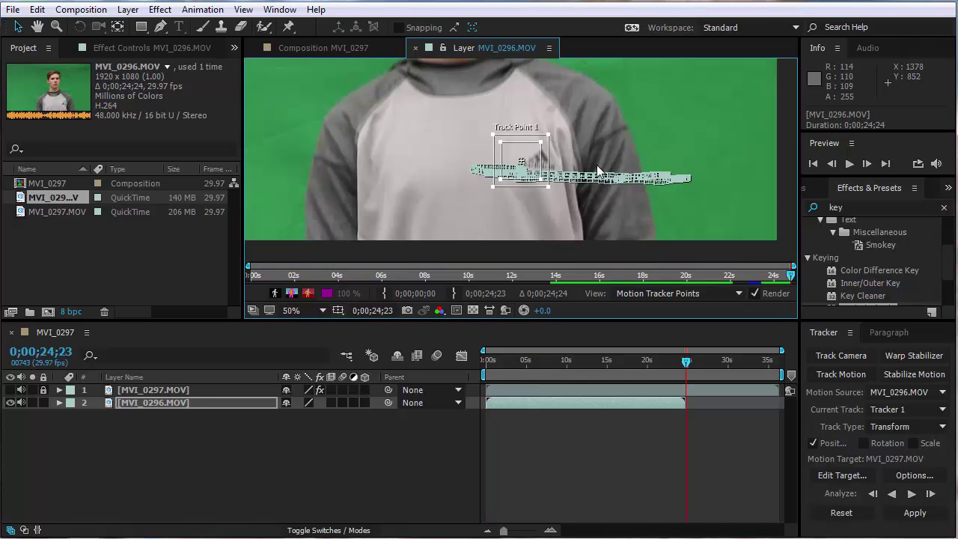
pyautogui.scroll(1, 615, 177)
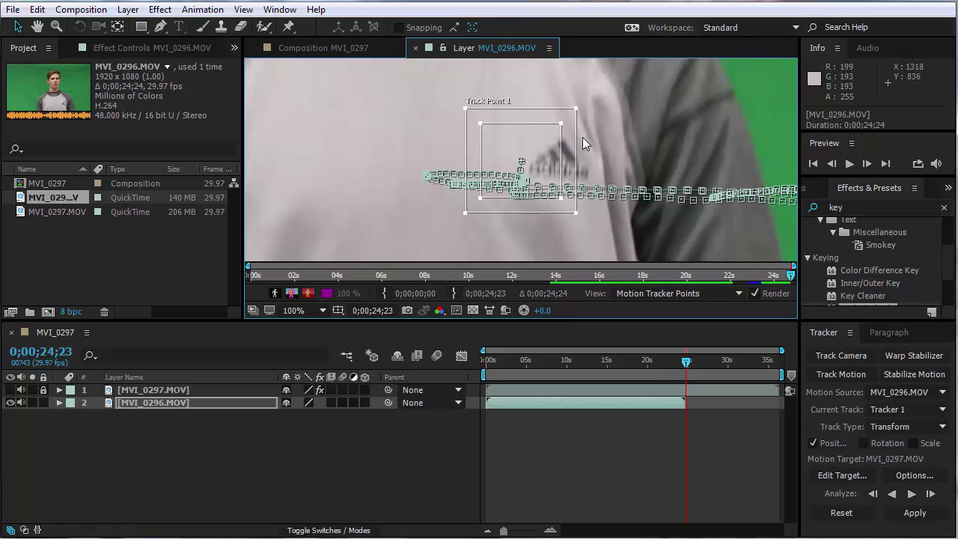
pyautogui.press(',')
pyautogui.press(',')
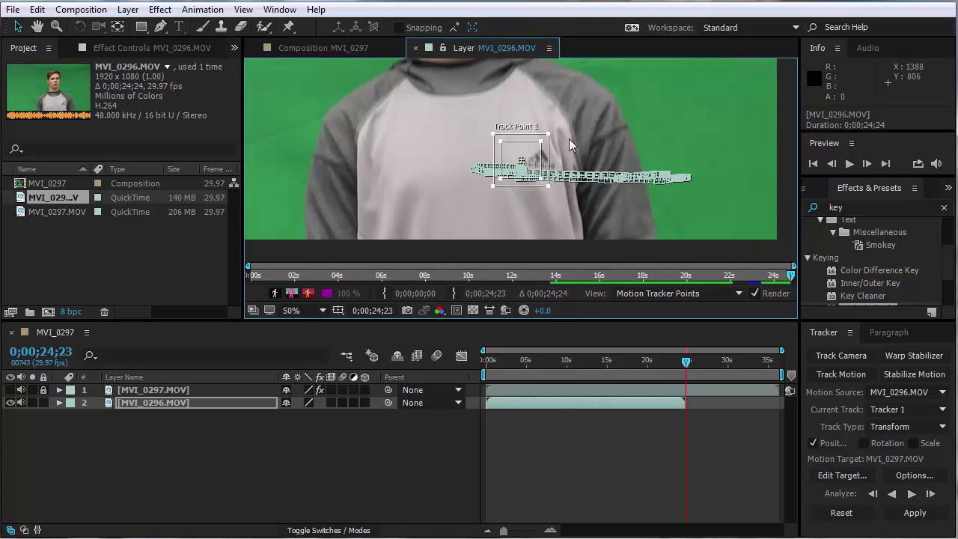
pyautogui.press(',')
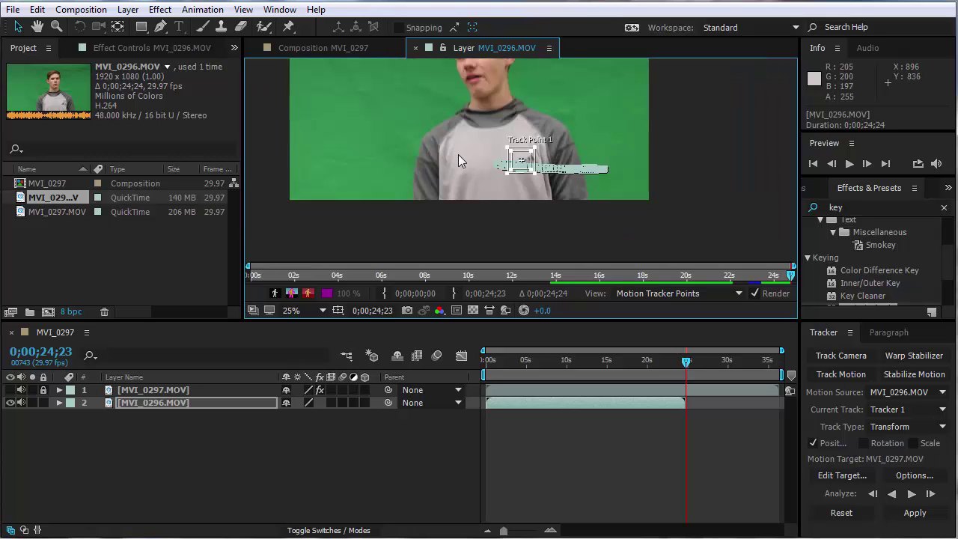
pyautogui.moveTo(484, 155); pyautogui.dragTo(495, 168)
pyautogui.scroll(2, 545, 171)
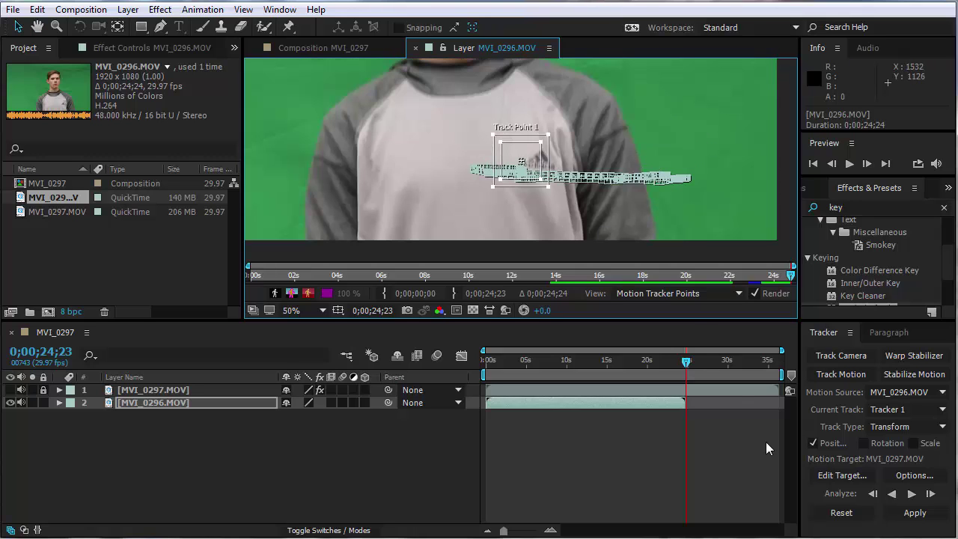
pyautogui.click(861, 476)
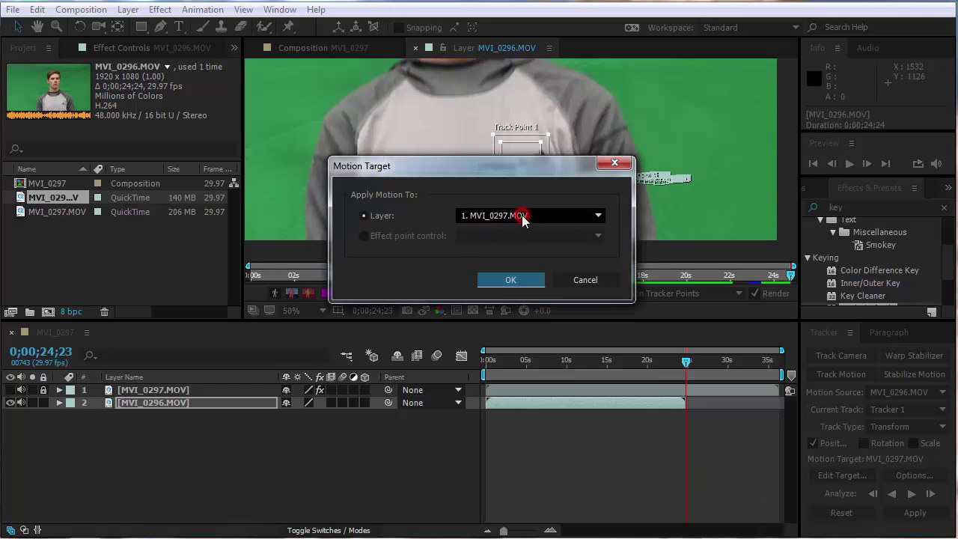
pyautogui.click(594, 277)
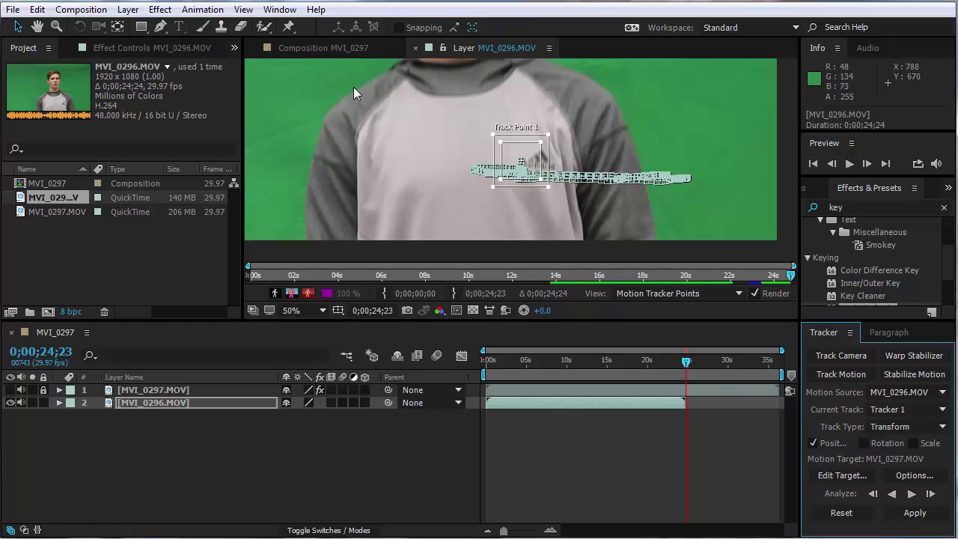
pyautogui.scroll(2, 379, 107)
pyautogui.scroll(-3, 379, 107)
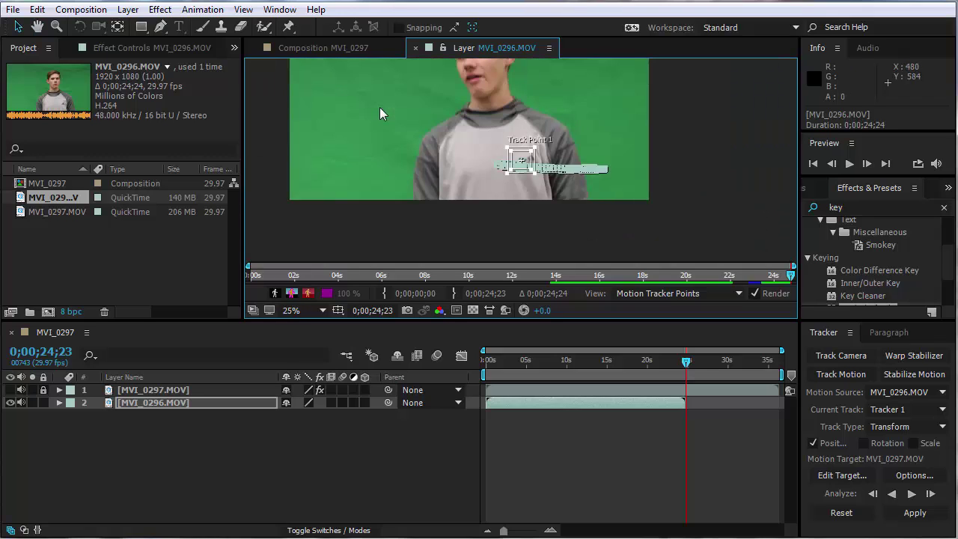
pyautogui.moveTo(379, 107); pyautogui.dragTo(368, 131)
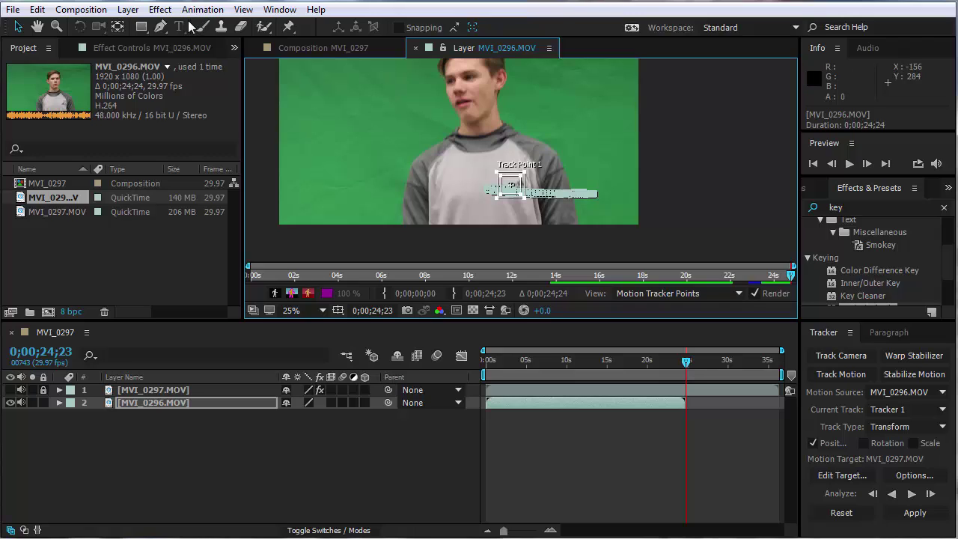
# Step: Add a null object to the MVI_0297 composition and check its position over the footage
pyautogui.click(127, 9)
pyautogui.click(99, 28)
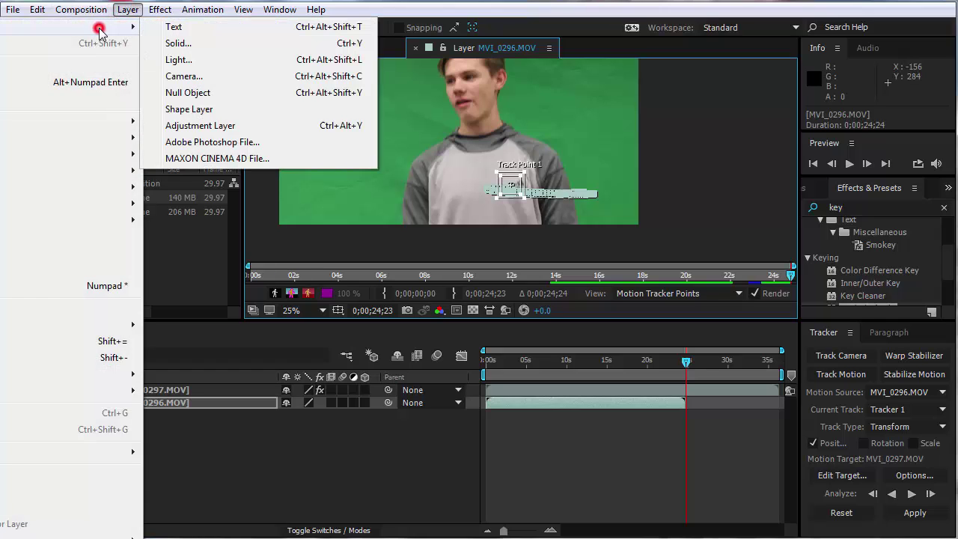
pyautogui.click(207, 93)
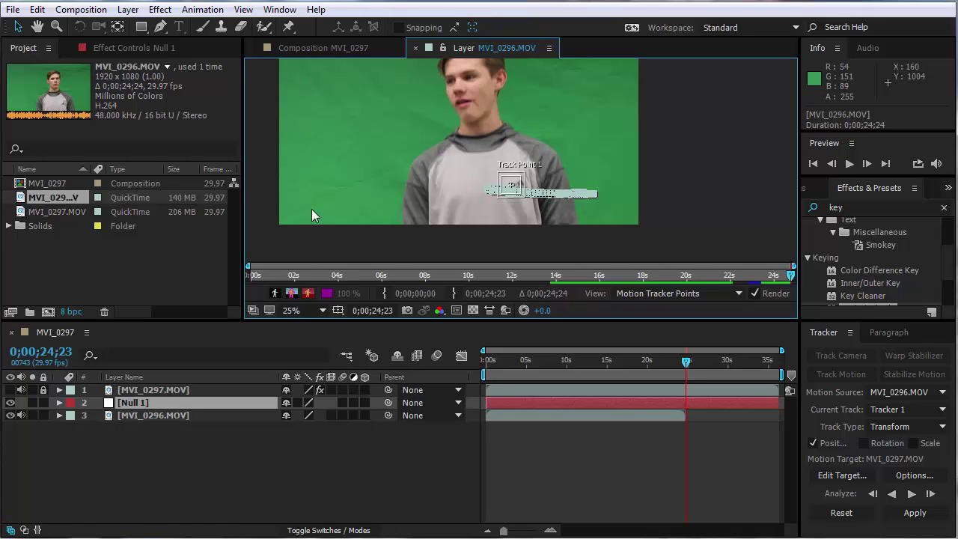
pyautogui.click(319, 54)
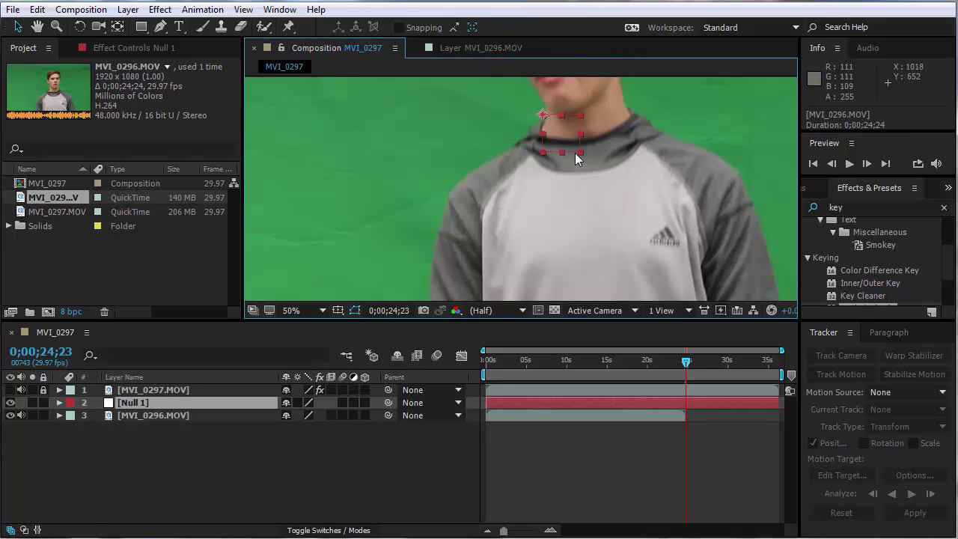
pyautogui.click(440, 51)
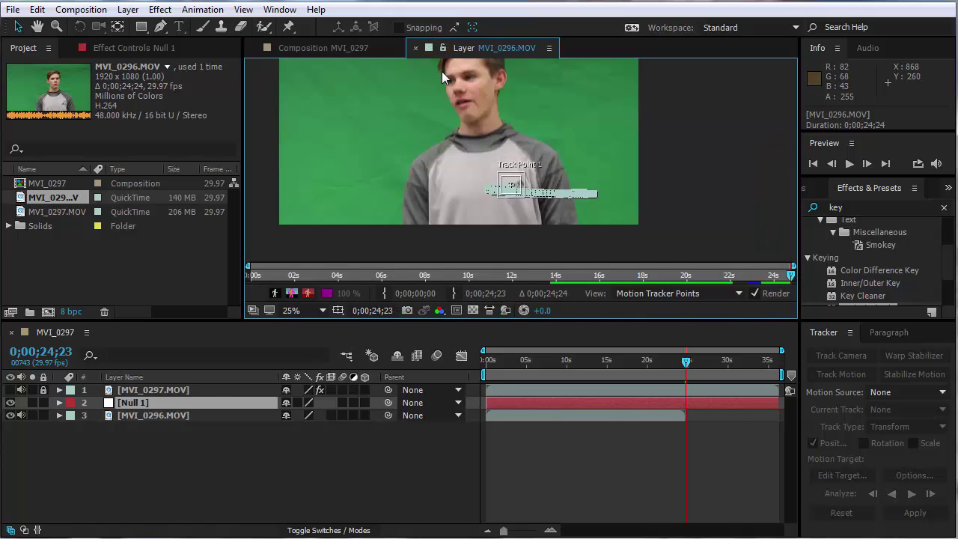
# Step: Set the motion target of the MVI_0296.MOV layer's Tracker 1 to the Null 1 layer
pyautogui.click(210, 416)
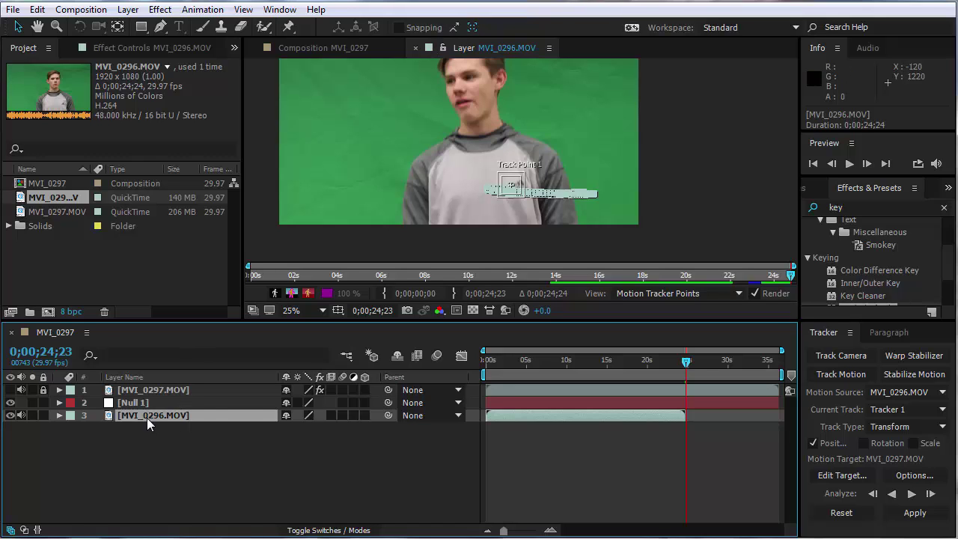
pyautogui.click(841, 476)
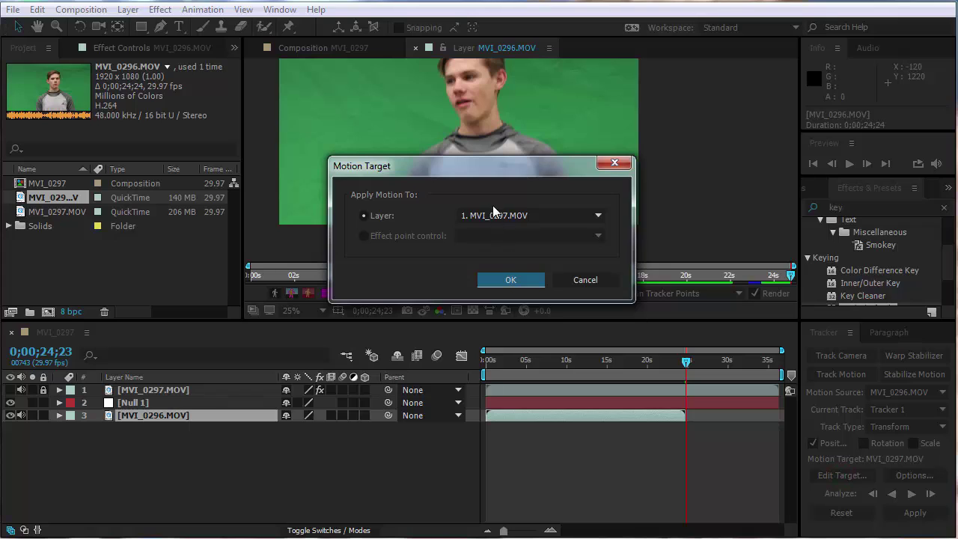
pyautogui.click(496, 216)
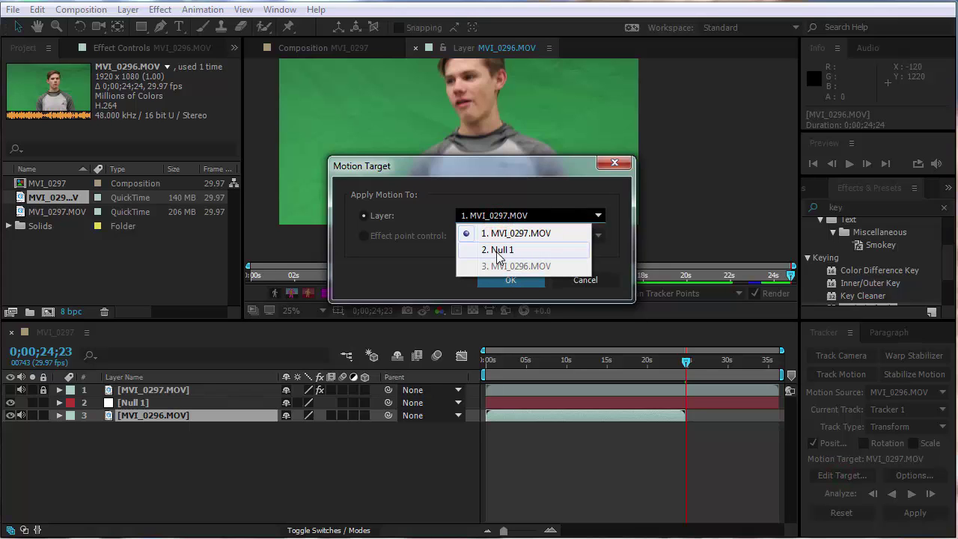
pyautogui.click(497, 252)
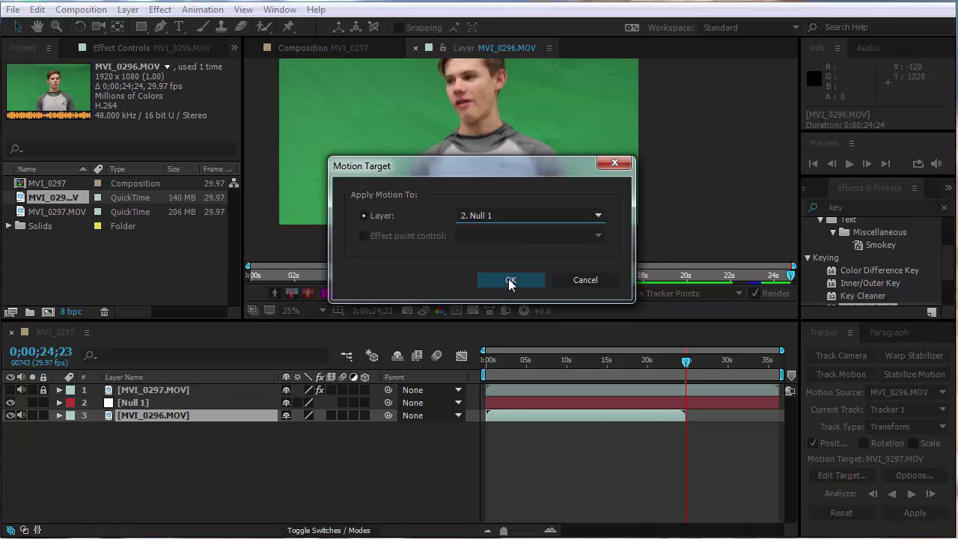
pyautogui.click(509, 282)
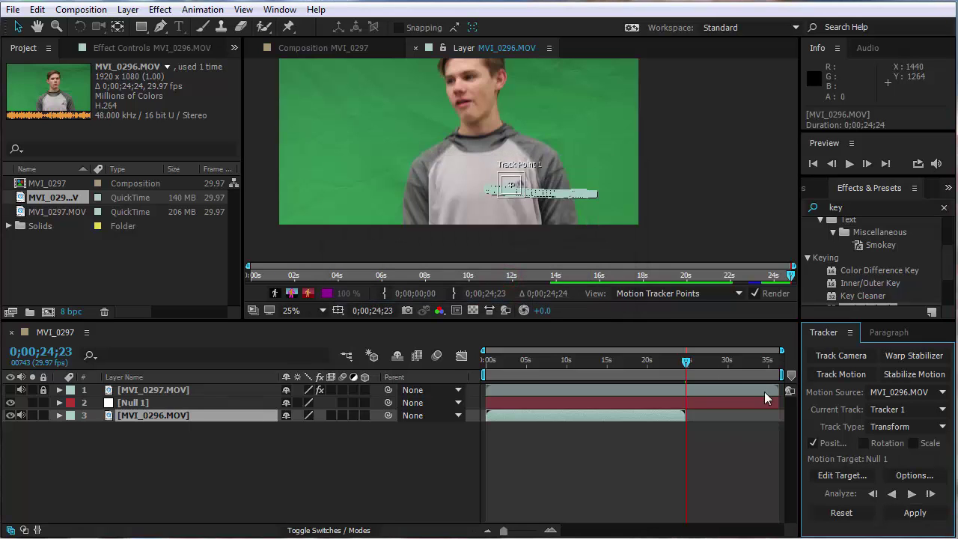
# Step: Apply the tracked motion to Null 1 in the X and Y dimensions
pyautogui.click(909, 514)
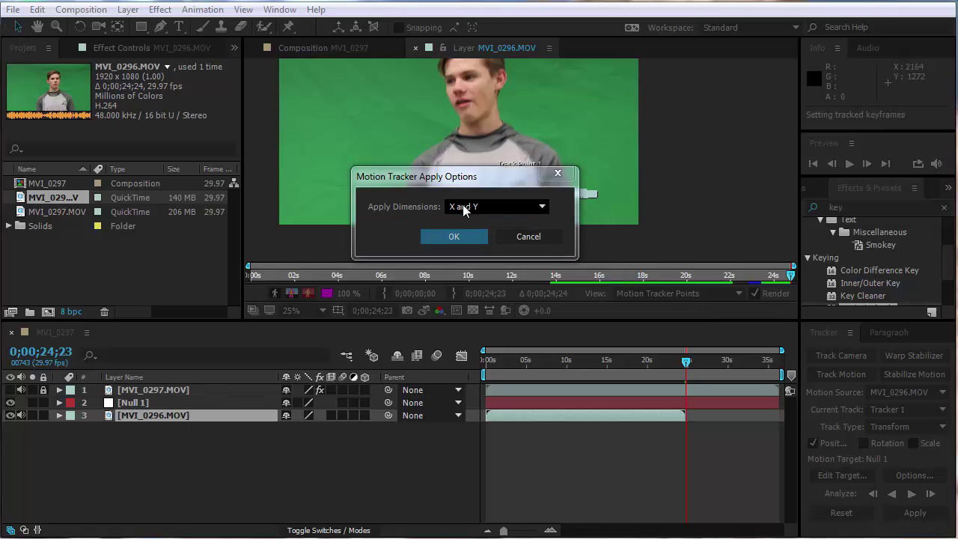
pyautogui.click(549, 207)
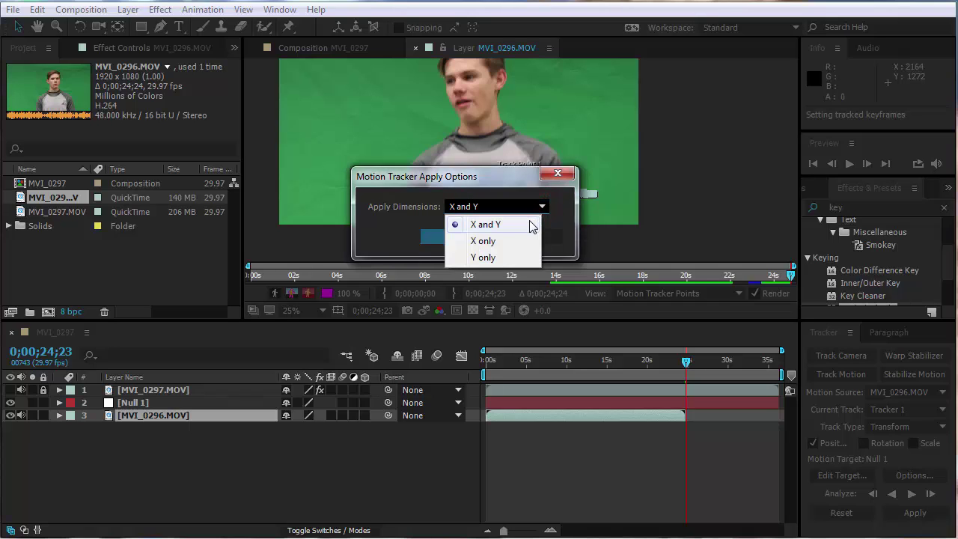
pyautogui.click(528, 224)
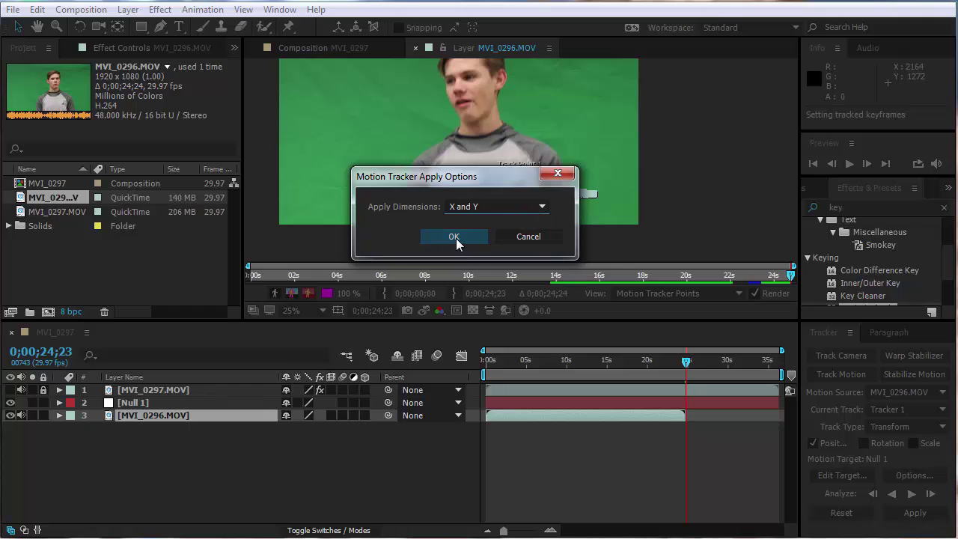
pyautogui.click(454, 237)
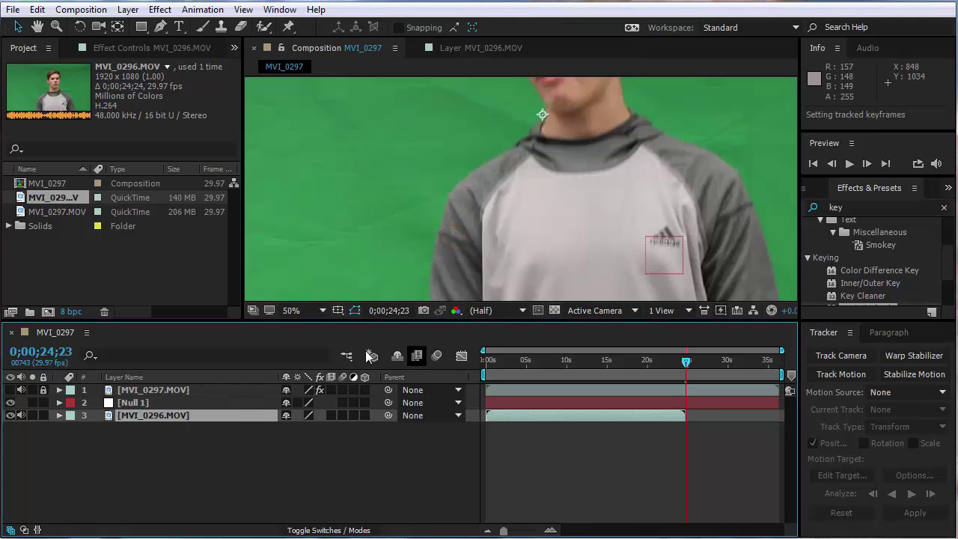
# Step: Play back the composition from about 0;00;17;02 to check how Null 1 follows the shirt logo
pyautogui.scroll(-4, 544, 251)
pyautogui.scroll(4, 625, 278)
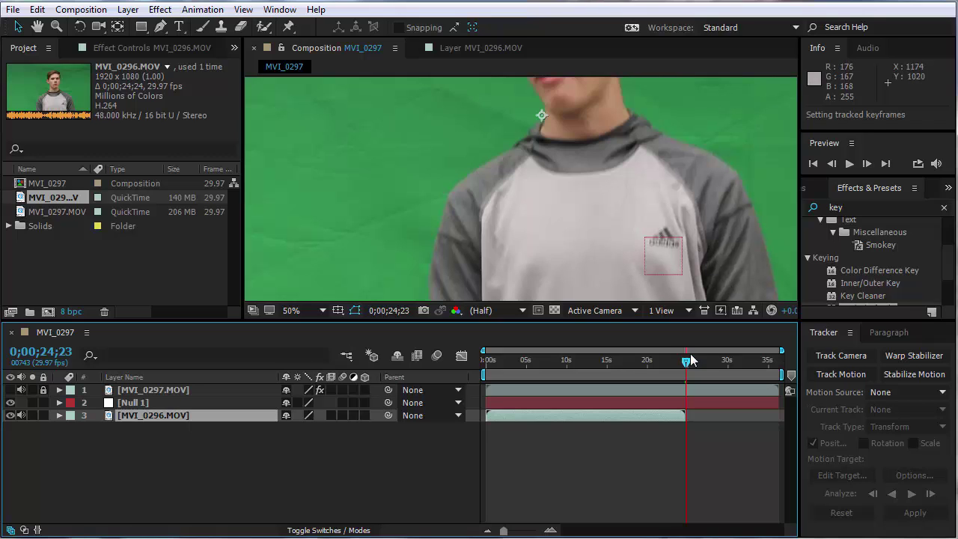
pyautogui.moveTo(687, 361); pyautogui.dragTo(625, 364)
pyautogui.scroll(-2, 618, 266)
pyautogui.click(632, 362)
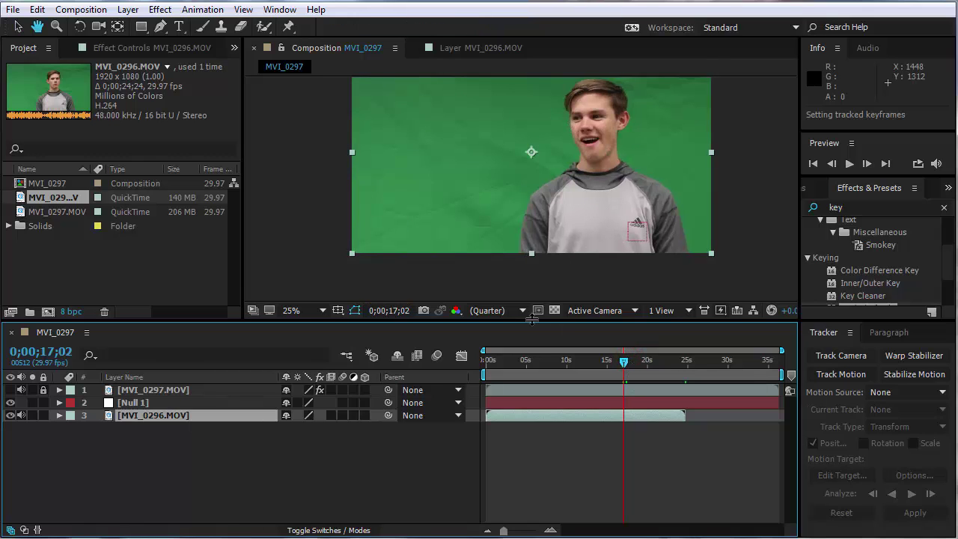
pyautogui.press('space')
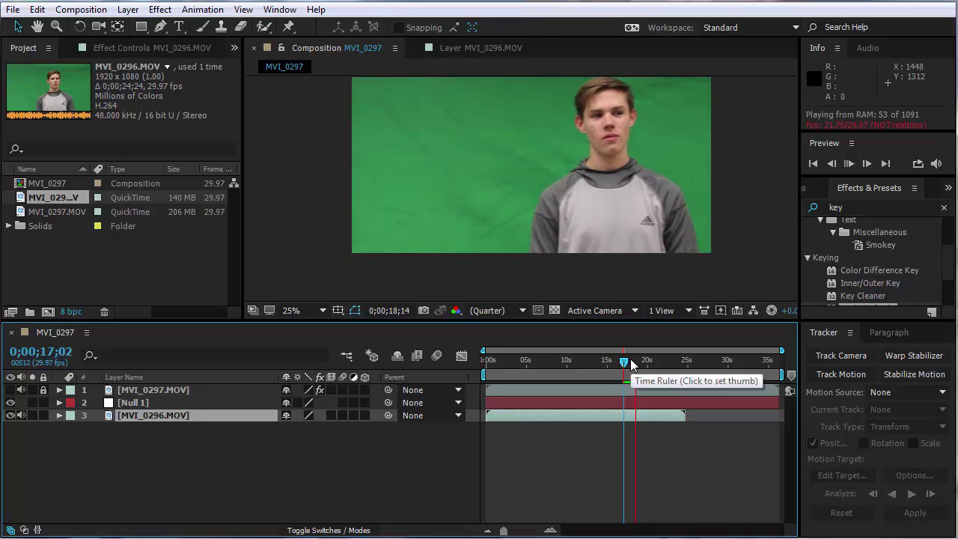
pyautogui.click(631, 361)
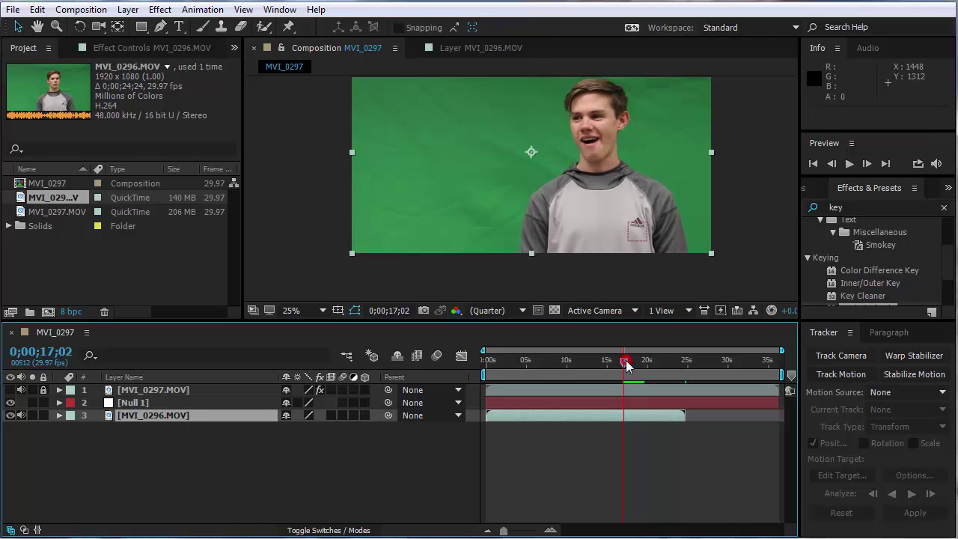
pyautogui.moveTo(633, 365); pyautogui.dragTo(627, 366)
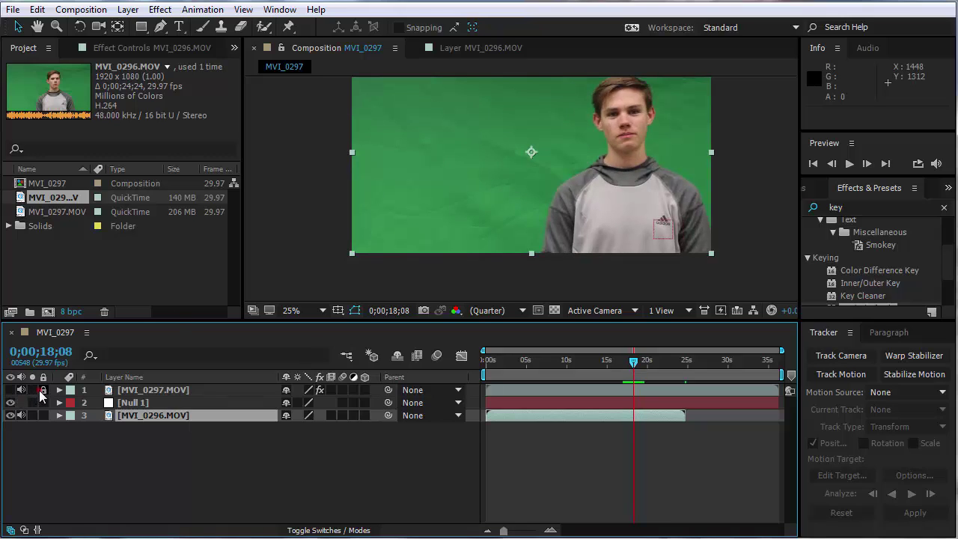
# Step: Unlock and show the MVI_0297.MOV layer, and lock the Null 1 and MVI_0296.MOV layers
pyautogui.click(43, 413)
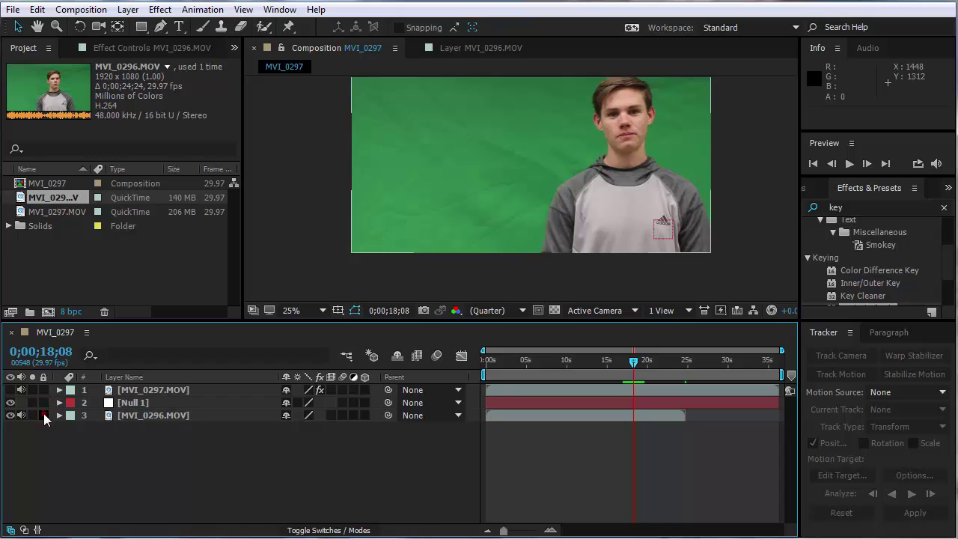
pyautogui.click(43, 402)
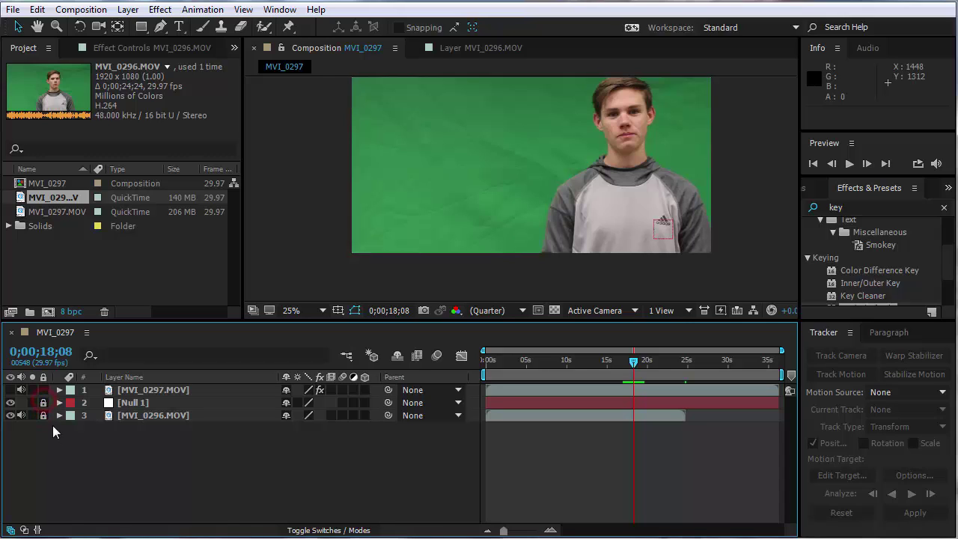
pyautogui.click(9, 389)
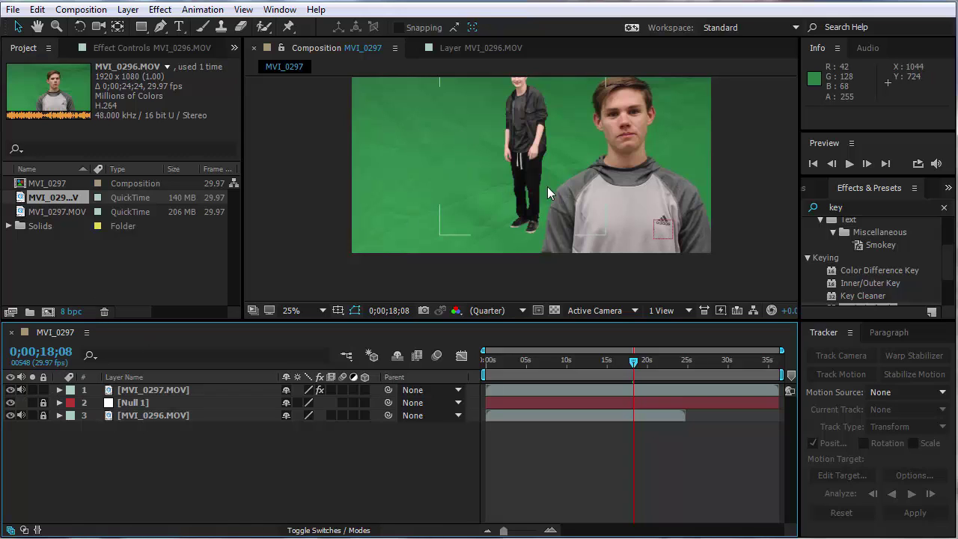
# Step: Scale down the keyed MVI_0297.MOV person and place the layer at position 1224, 476 so he stands on the larger man's shoulder
pyautogui.click(454, 213)
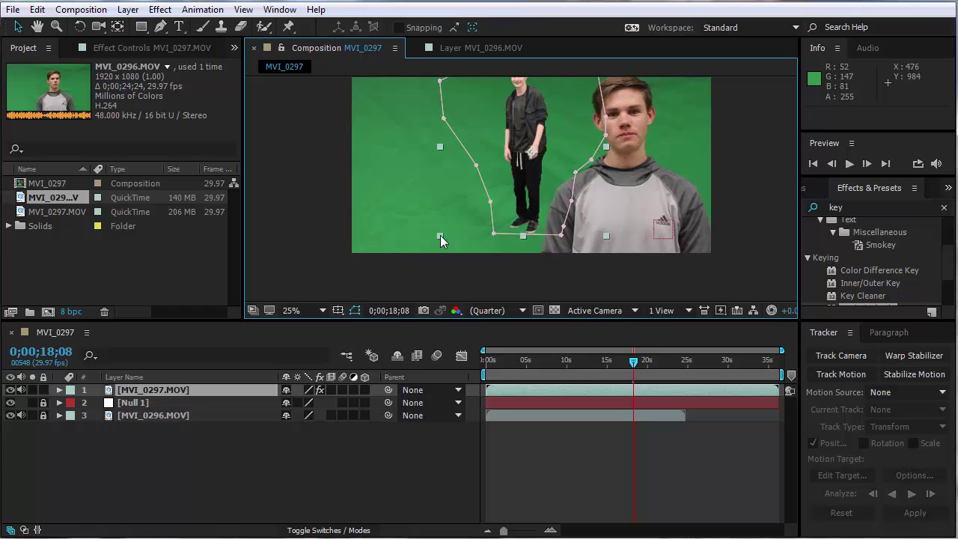
pyautogui.scroll(-1, 463, 183)
pyautogui.scroll(1, 469, 165)
pyautogui.moveTo(439, 235); pyautogui.dragTo(491, 206)
pyautogui.moveTo(531, 146); pyautogui.dragTo(582, 120)
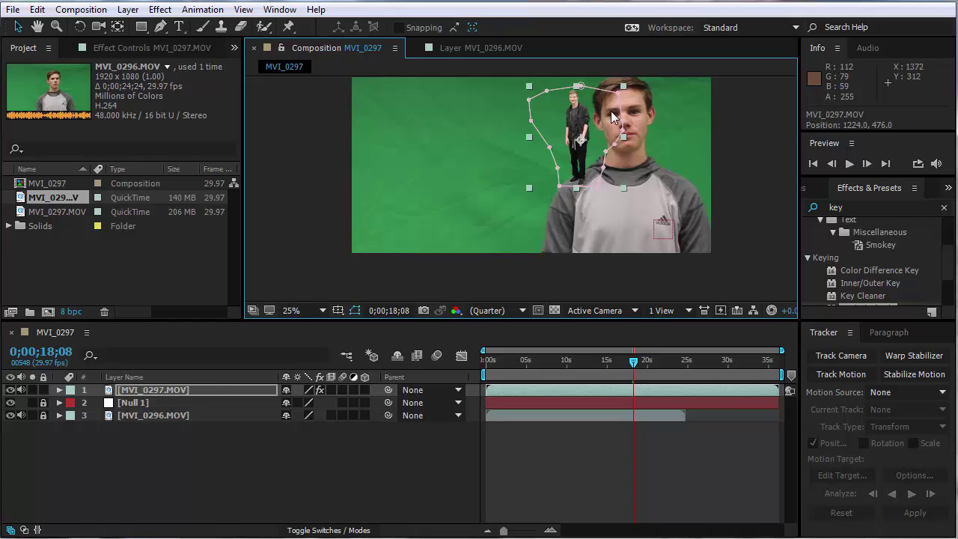
pyautogui.scroll(2, 615, 119)
pyautogui.scroll(-2, 622, 189)
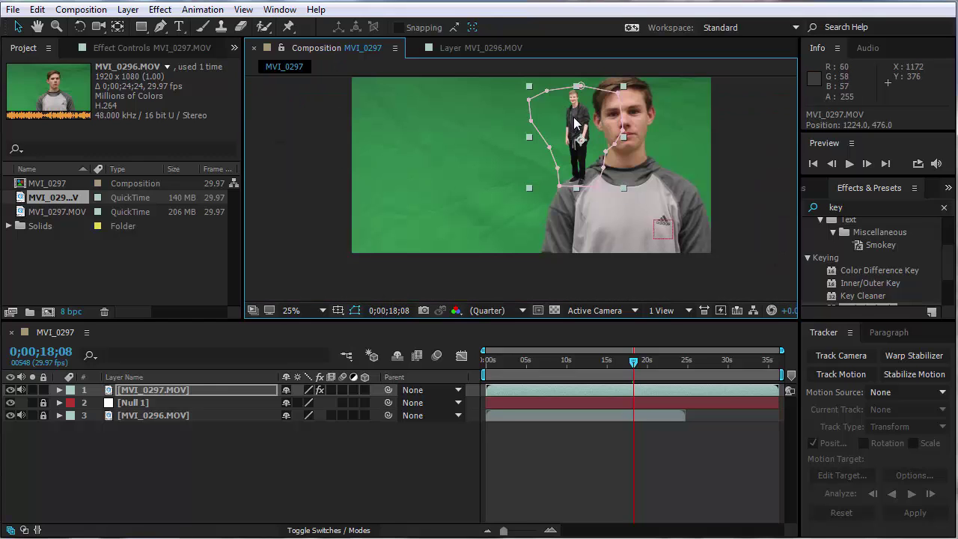
# Step: Parent the MVI_0297.MOV layer to Null 1
pyautogui.moveTo(511, 174); pyautogui.dragTo(367, 184)
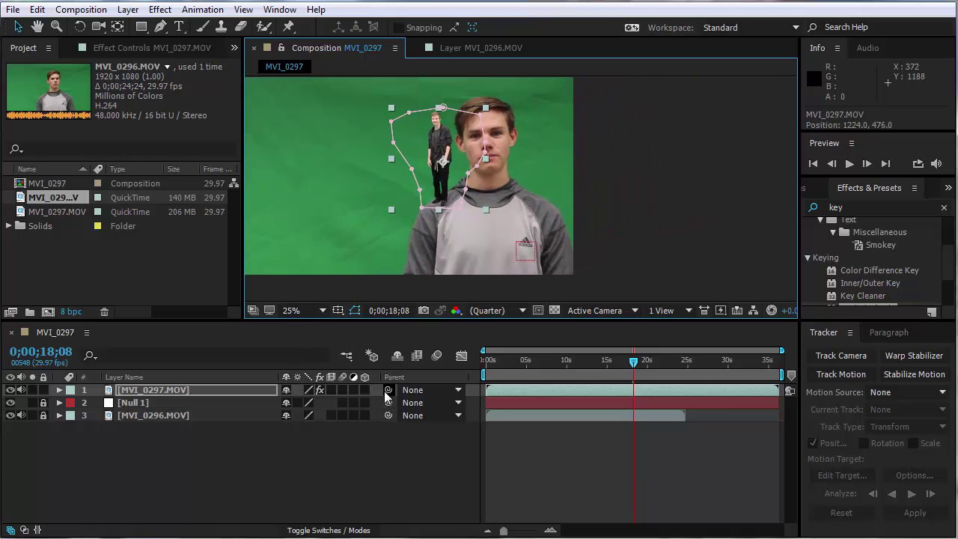
pyautogui.press('.')
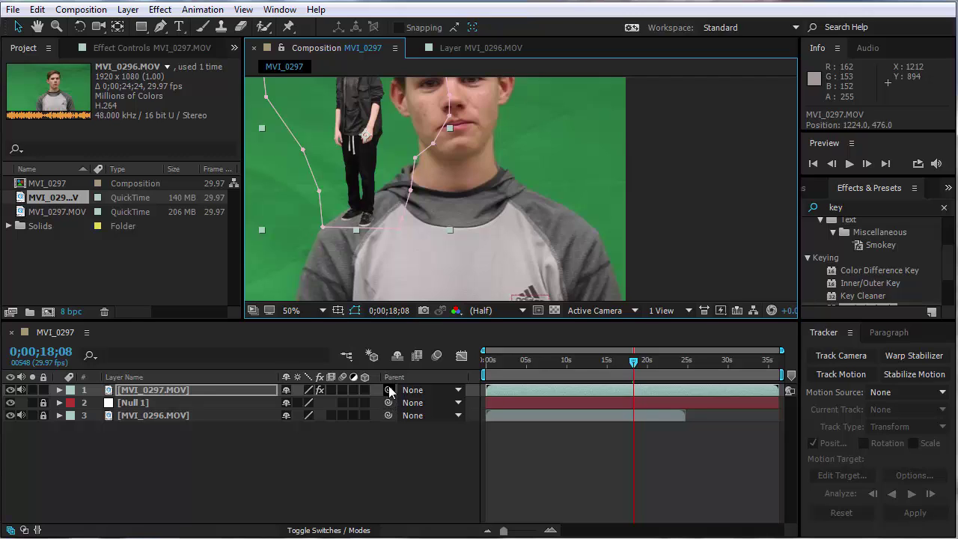
pyautogui.moveTo(387, 392); pyautogui.dragTo(390, 363)
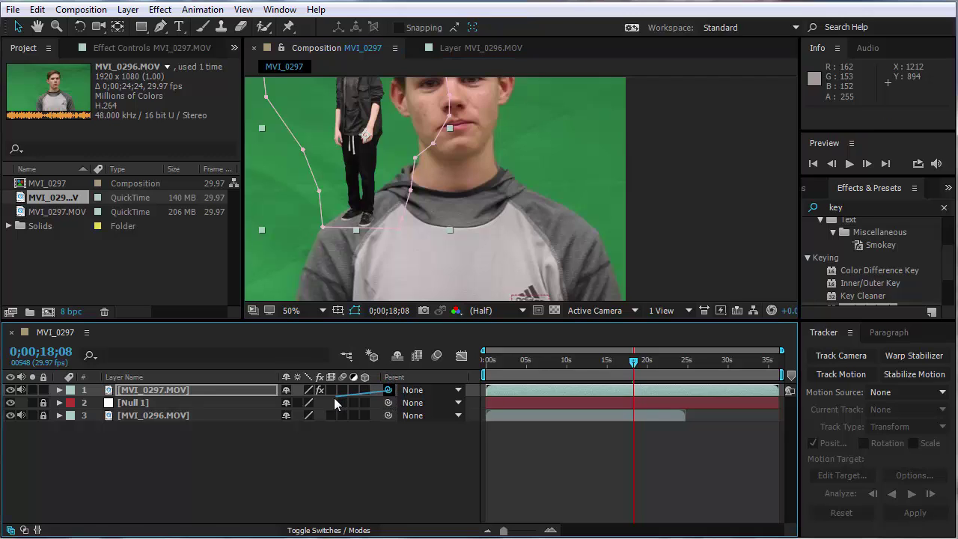
pyautogui.moveTo(335, 399); pyautogui.dragTo(141, 405)
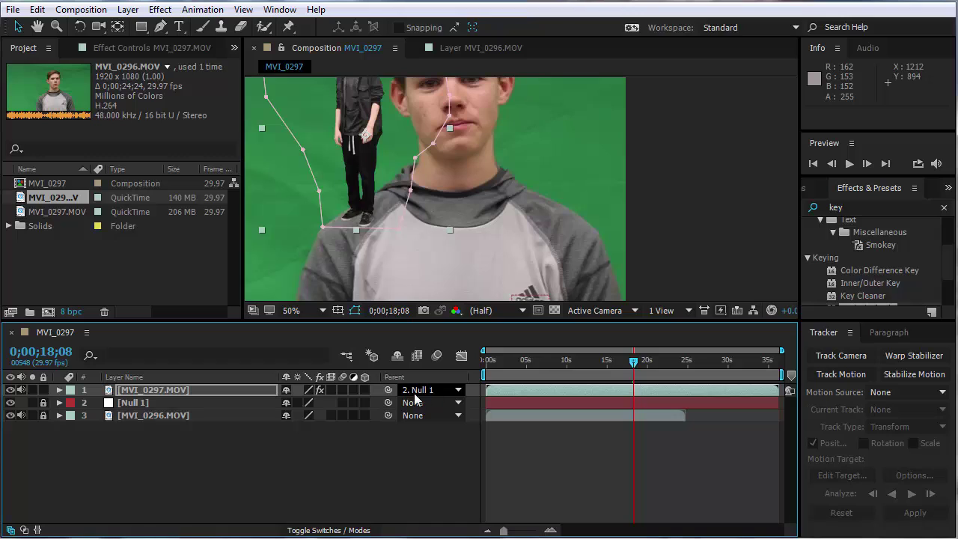
# Step: Preview the composition from 0;00;00;00 to check how the small person follows the shoulder's movement
pyautogui.scroll(-2, 502, 112)
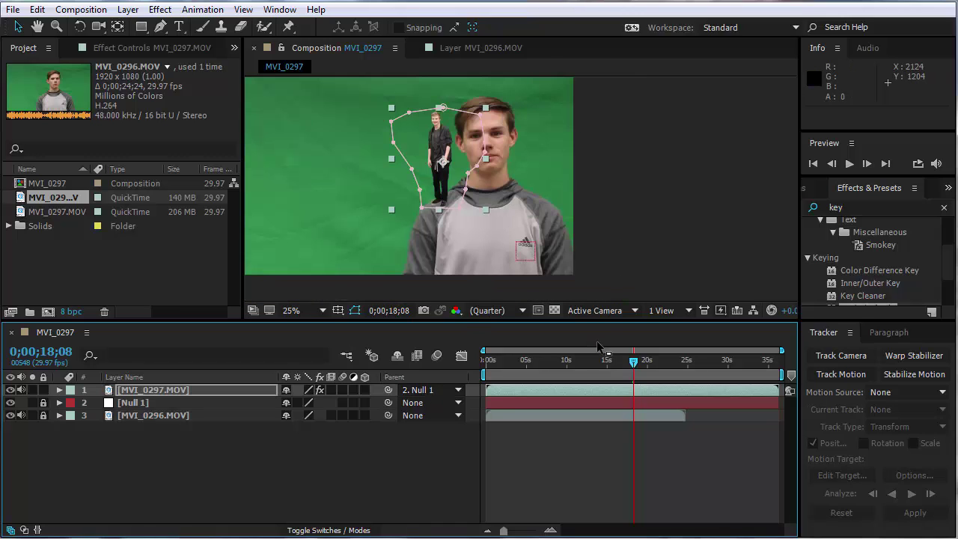
pyautogui.moveTo(596, 361); pyautogui.dragTo(467, 360)
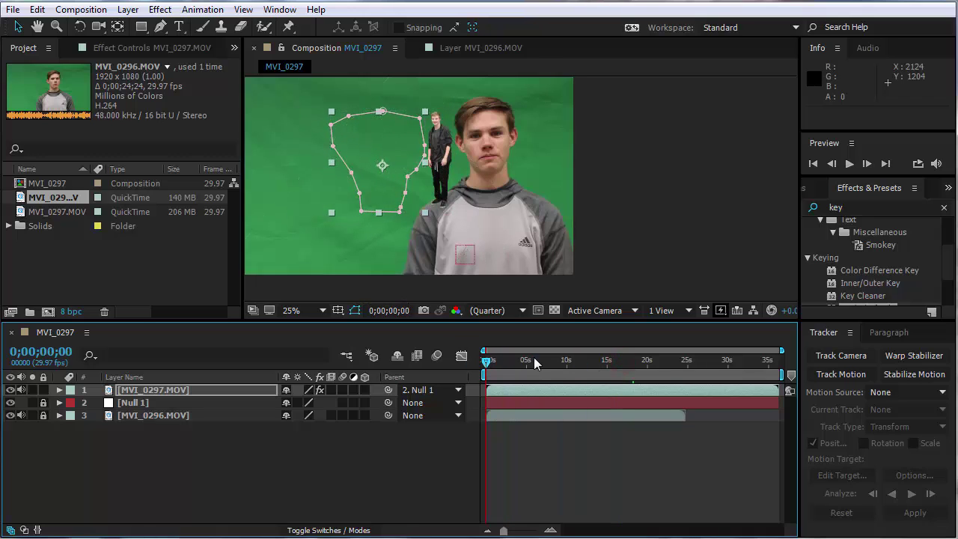
pyautogui.press('space')
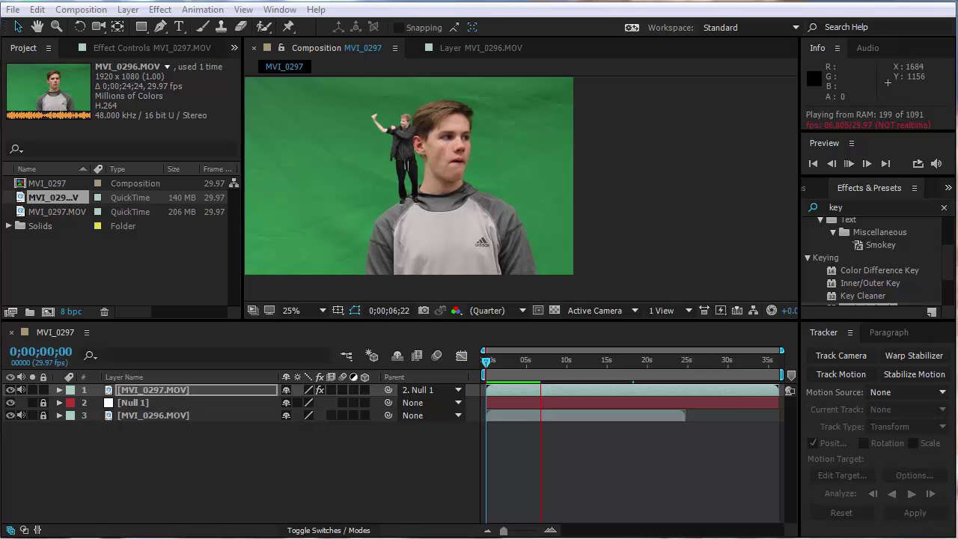
pyautogui.press('space')
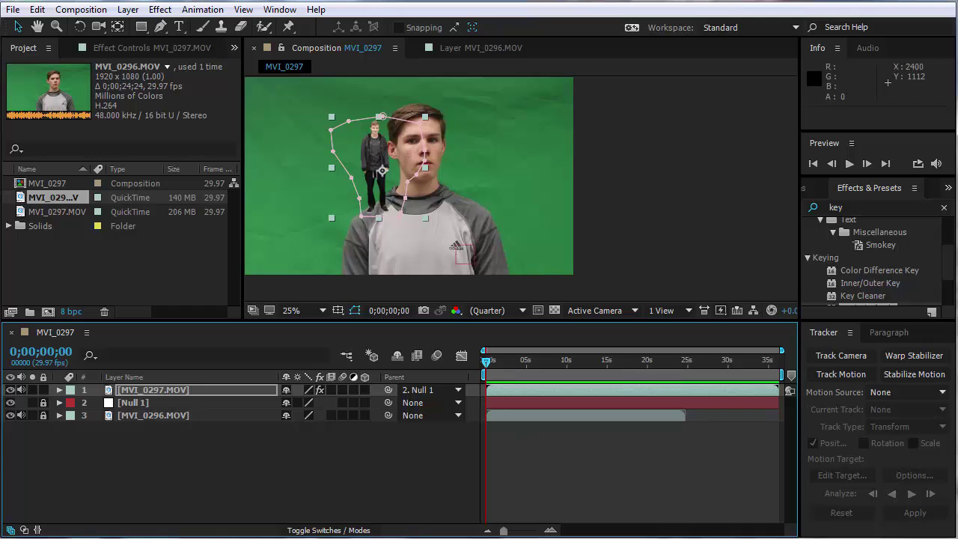
pyautogui.press('space')
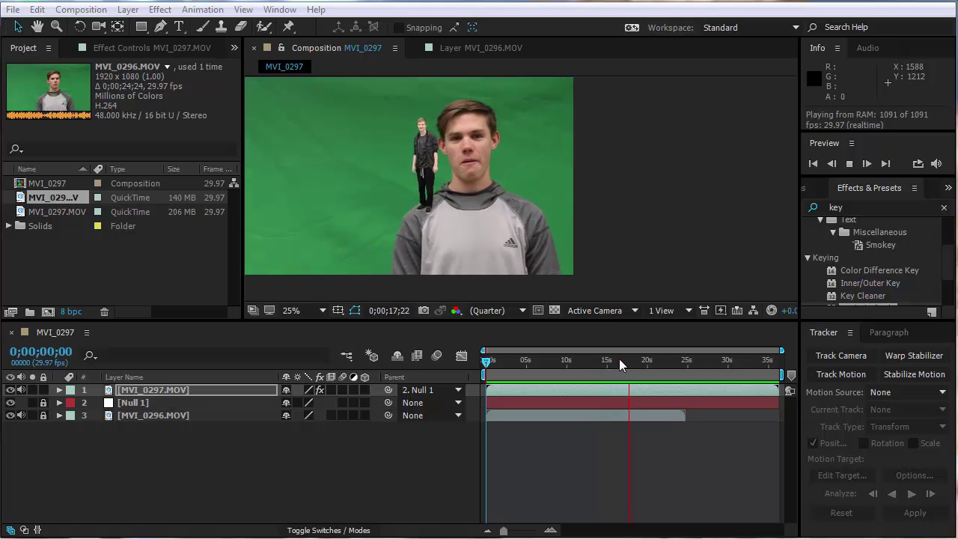
pyautogui.moveTo(619, 358); pyautogui.dragTo(481, 369)
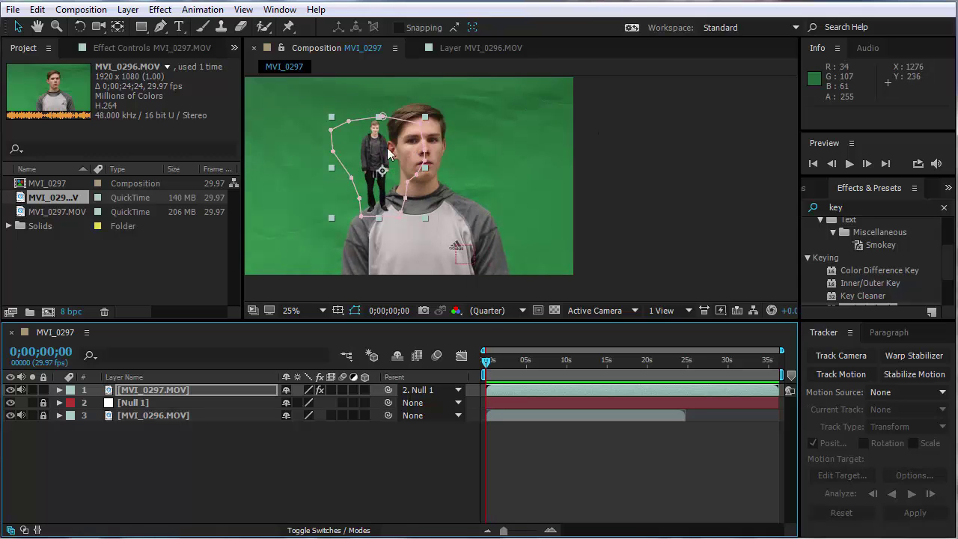
# Step: Add a text layer reading "Smol Student" on two lines and place it at position 772, 460, just left of the small person
pyautogui.press(',')
pyautogui.press('.')
pyautogui.moveTo(339, 165); pyautogui.dragTo(436, 177)
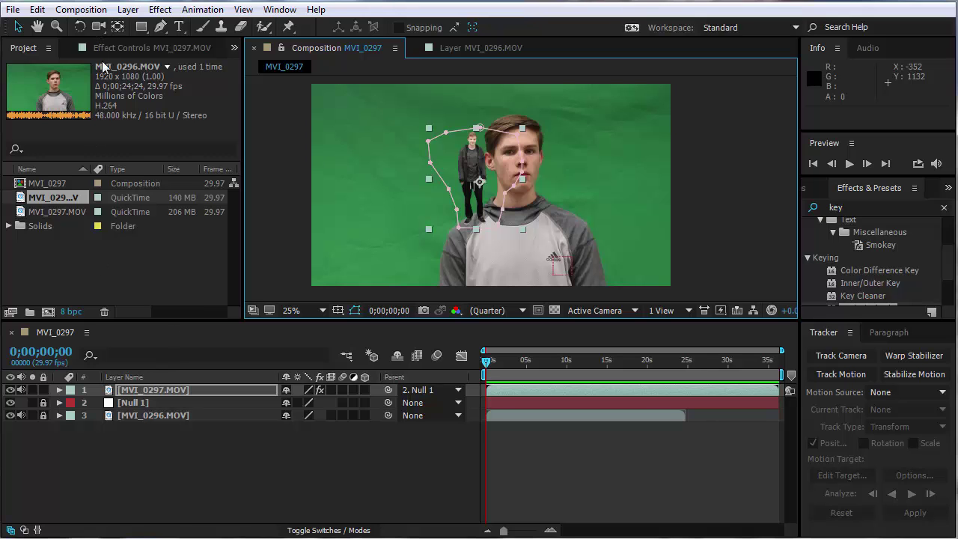
pyautogui.click(125, 9)
pyautogui.moveTo(131, 19)
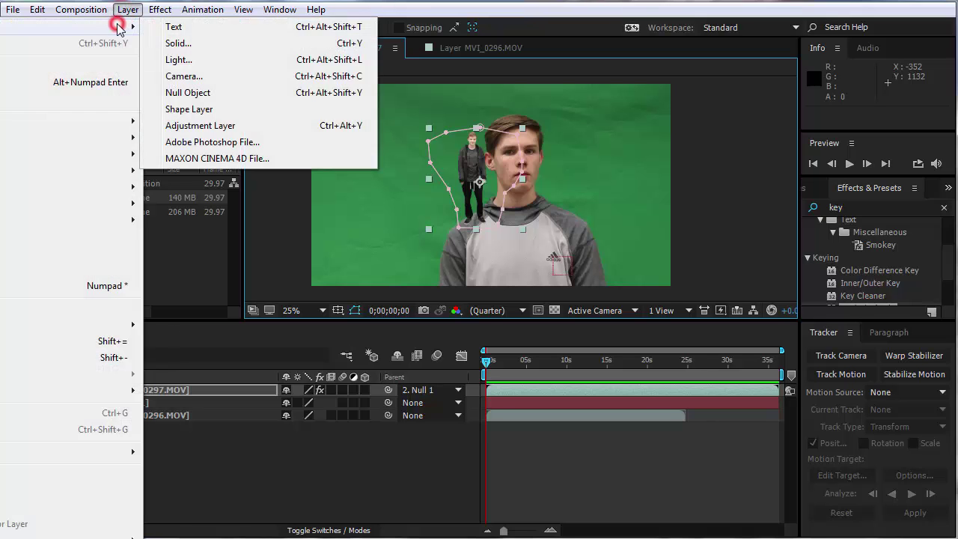
pyautogui.click(173, 25)
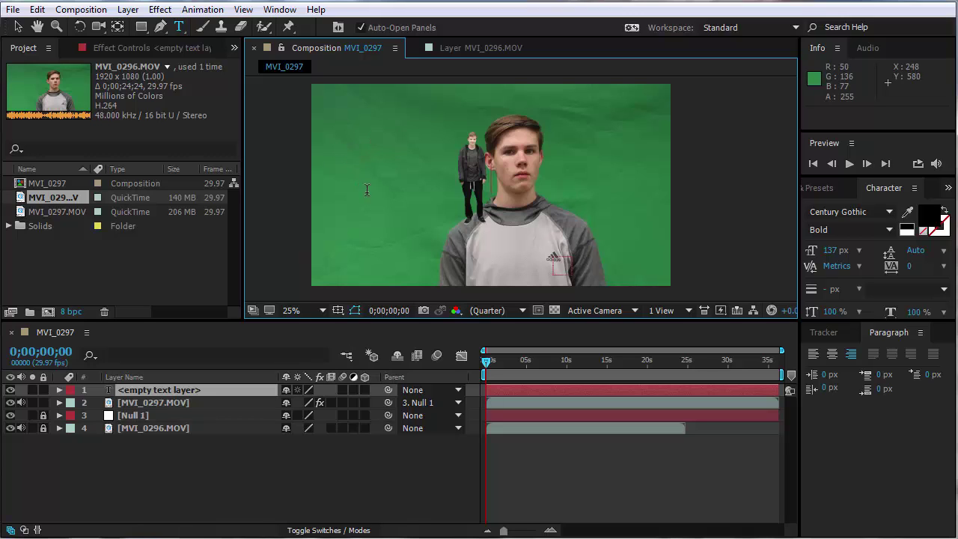
pyautogui.write('Smol')
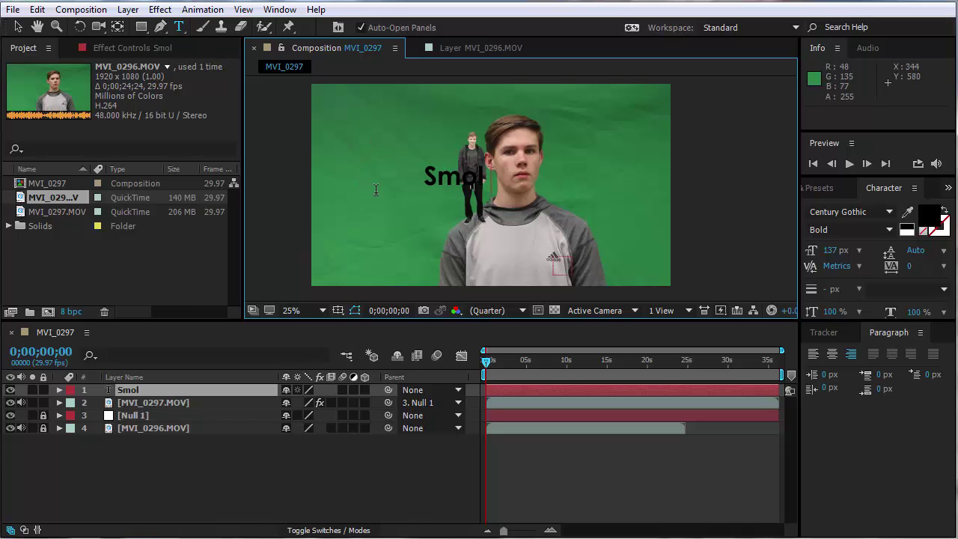
pyautogui.write(' Stu')
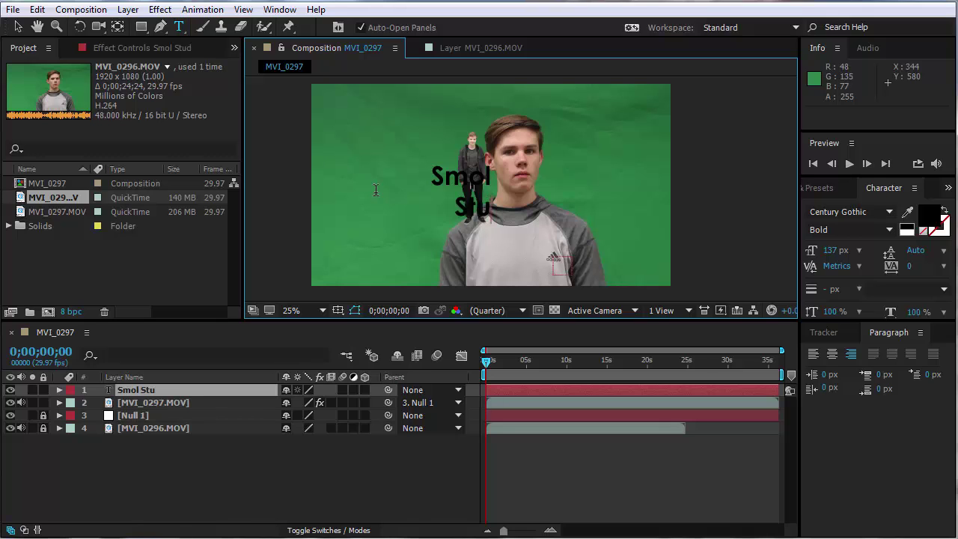
pyautogui.write('dent')
pyautogui.click(20, 26)
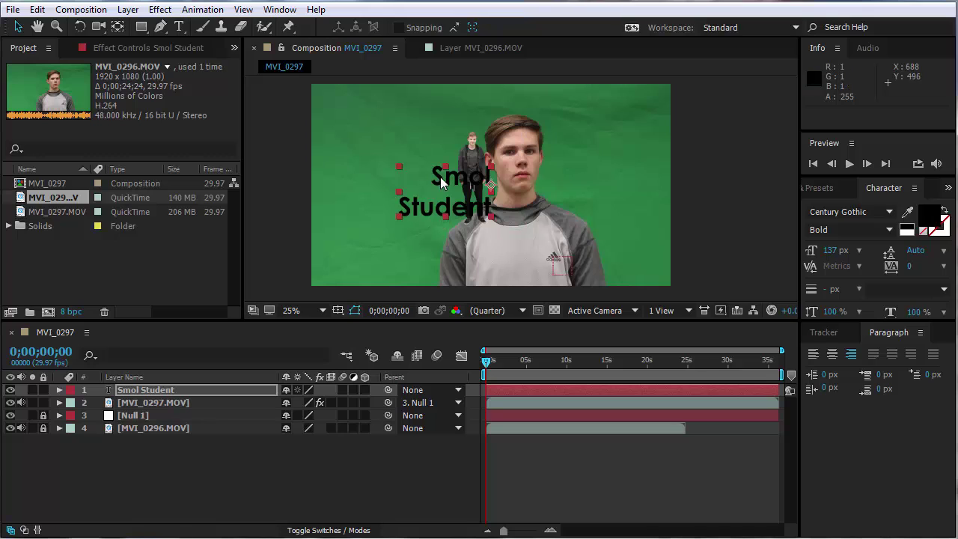
pyautogui.moveTo(440, 177); pyautogui.dragTo(404, 165)
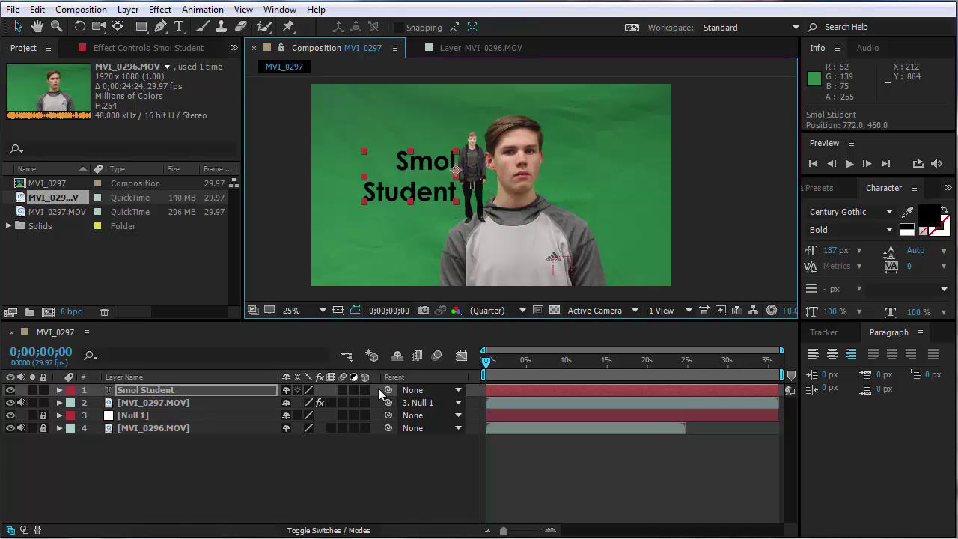
# Step: Parent the Smol Student text layer to Null 1 and preview the composition from the start
pyautogui.moveTo(388, 389); pyautogui.dragTo(224, 420)
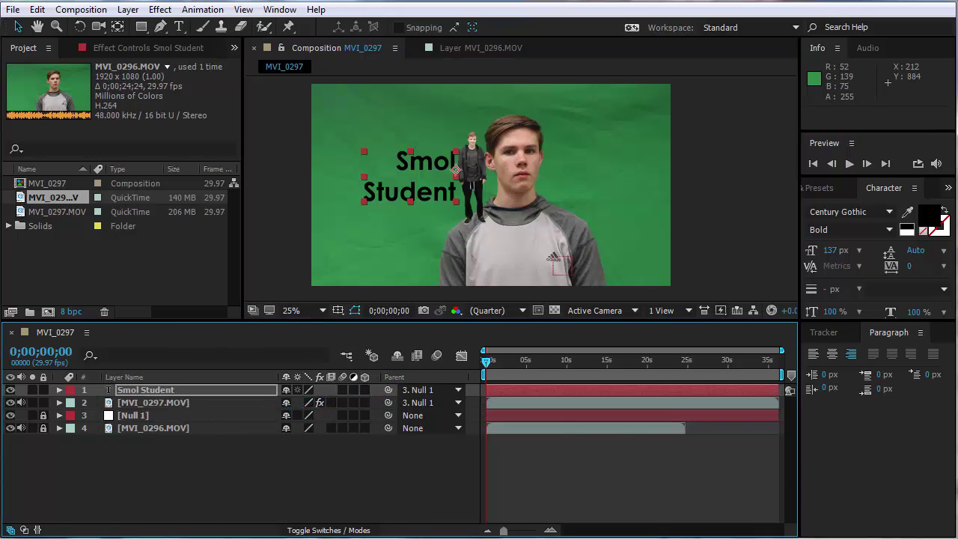
pyautogui.press('space')
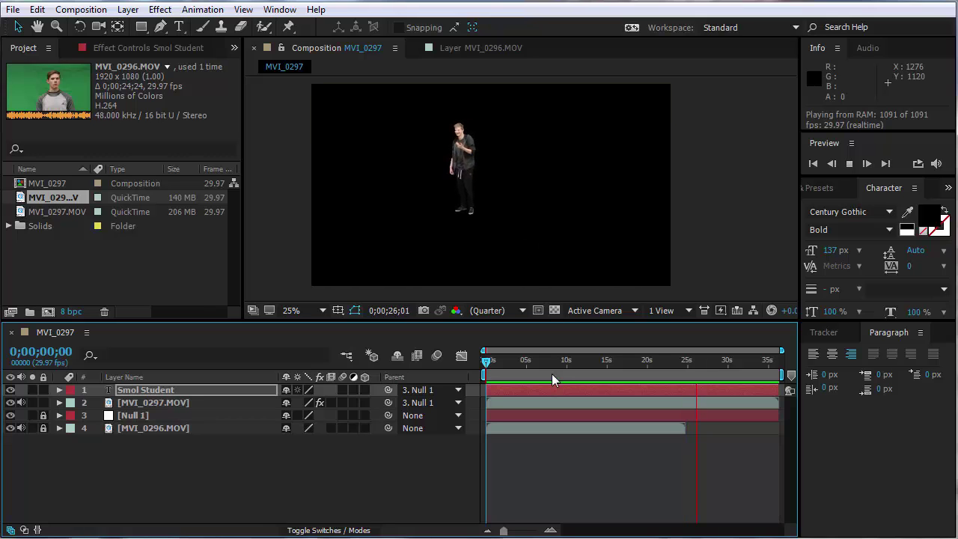
pyautogui.moveTo(539, 364); pyautogui.dragTo(484, 370)
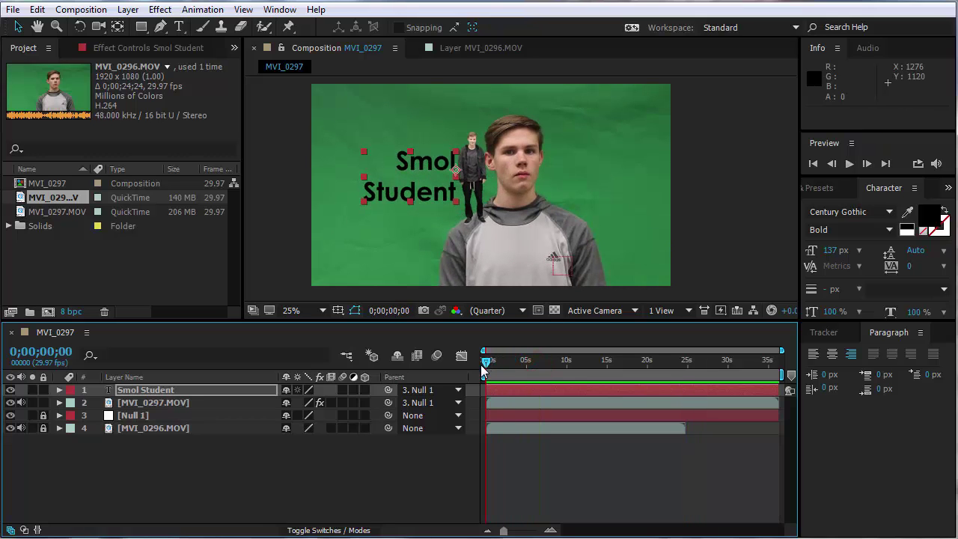